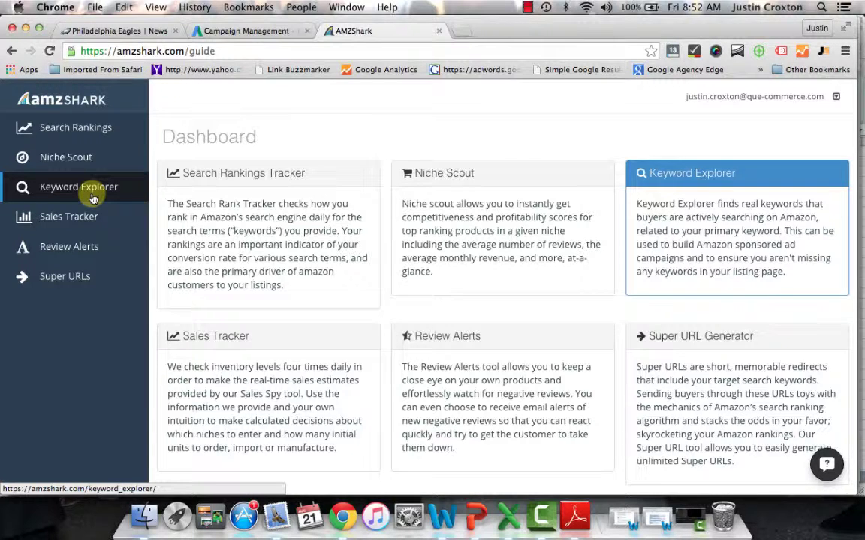
Step: In Keyword Explorer, submit a keyword search for the primary keyword 'selfie stick'
left_click(93, 198)
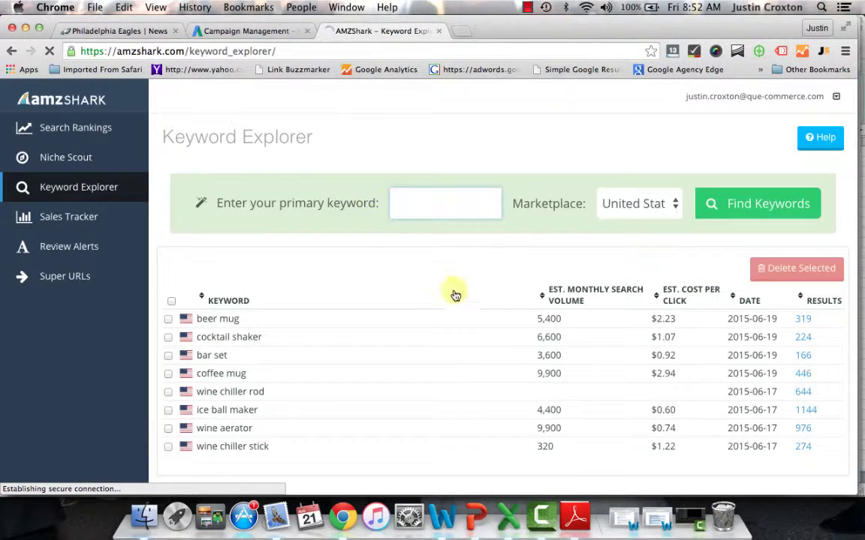
scroll(443, 308, "down", 3)
scroll(433, 324, "down", 1)
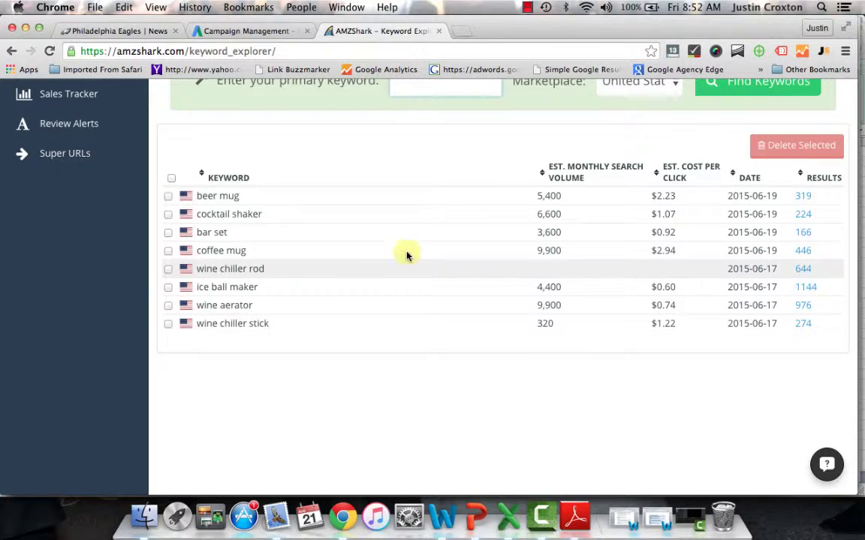
scroll(408, 259, "up", 4)
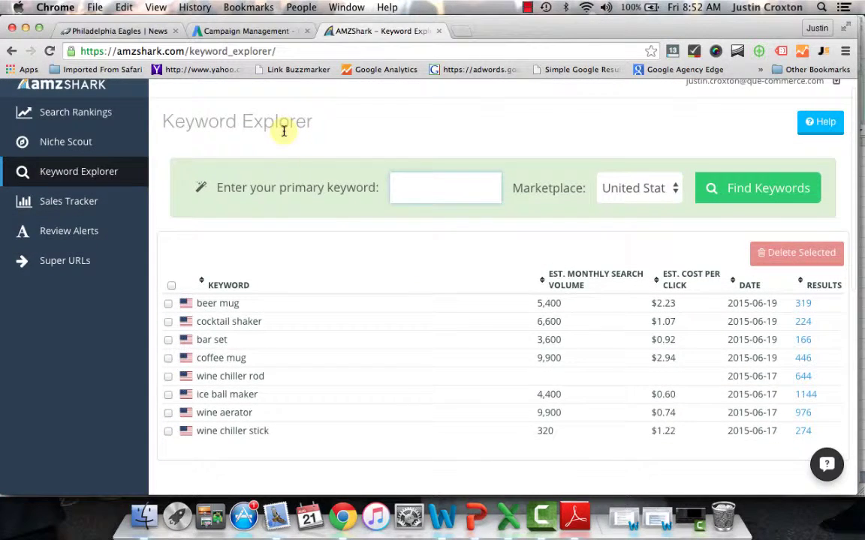
scroll(291, 136, "up", 1)
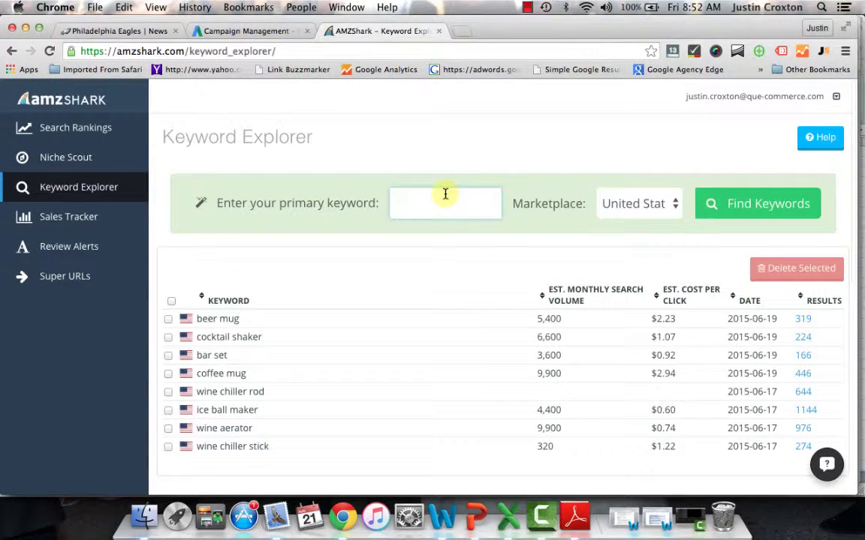
left_click(444, 193)
type("self")
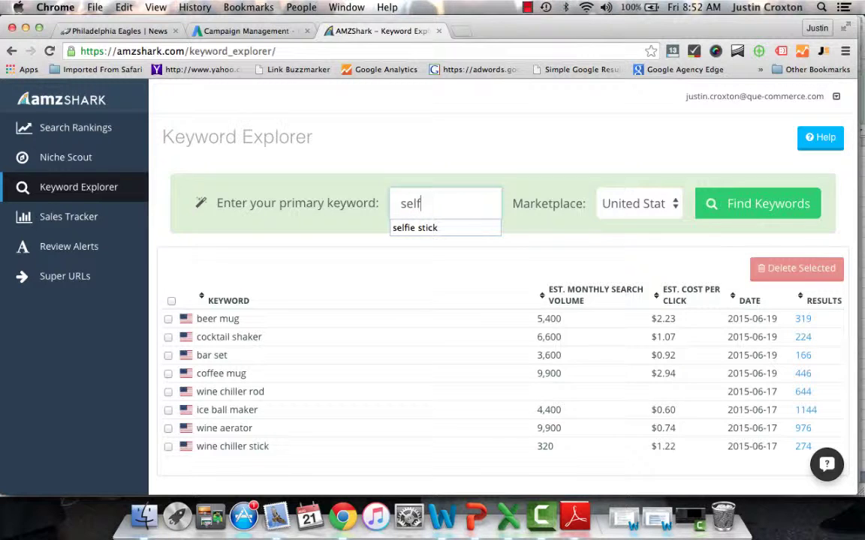
key("Down")
key("Return")
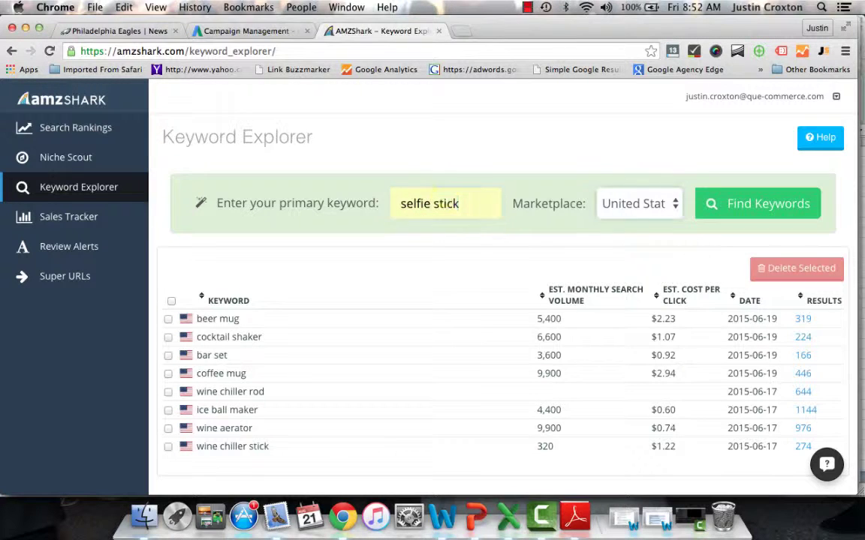
left_click(766, 207)
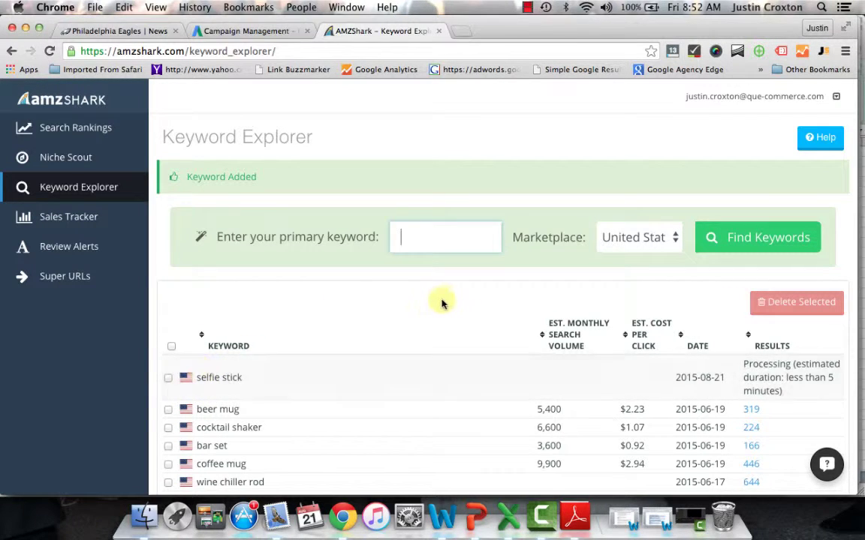
scroll(437, 328, "down", 3)
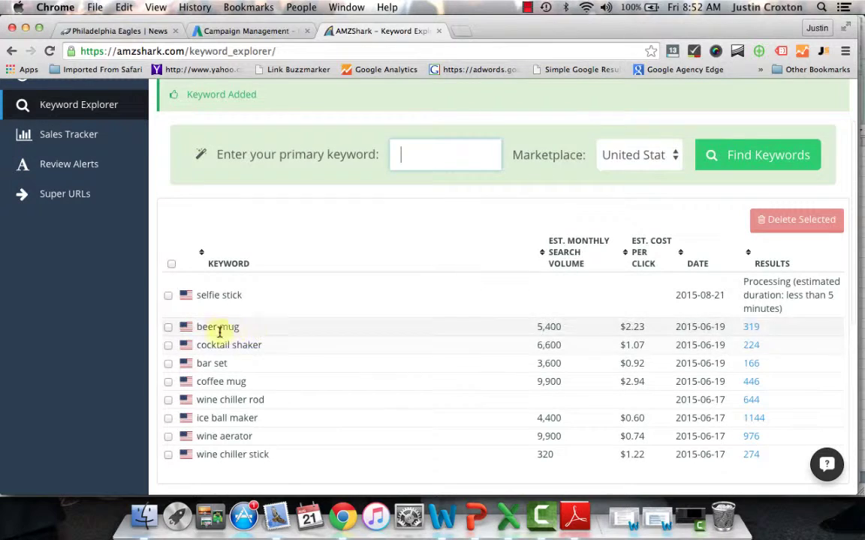
scroll(338, 346, "down", 3)
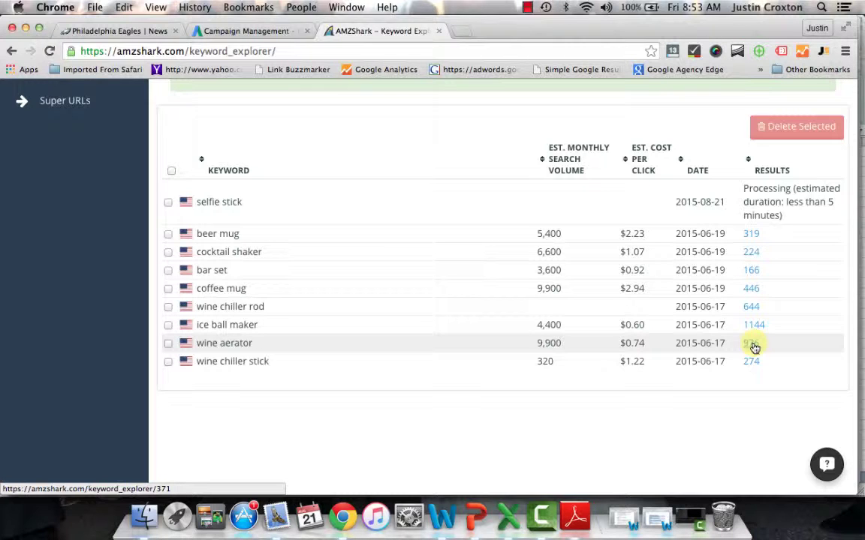
Step: Open the 976 related keywords for wine aerator and browse branches like wine aerator pourer
left_click(753, 345)
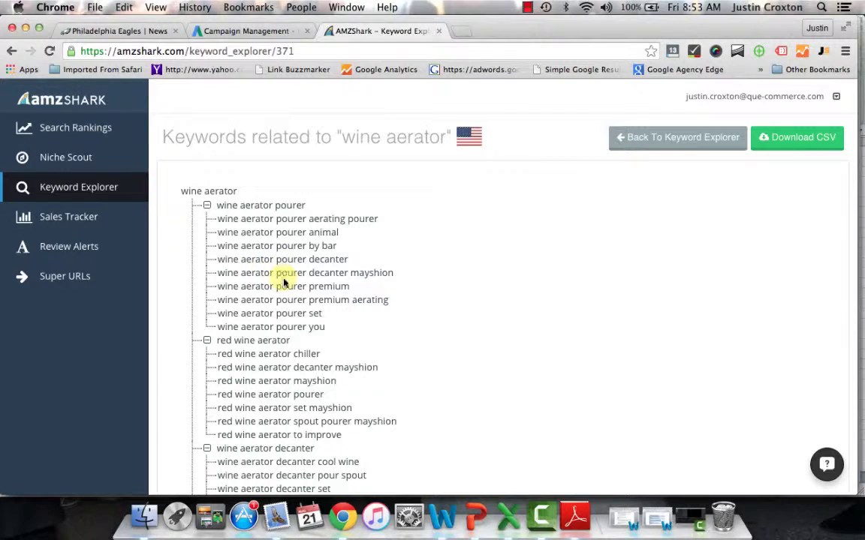
scroll(347, 331, "down", 4)
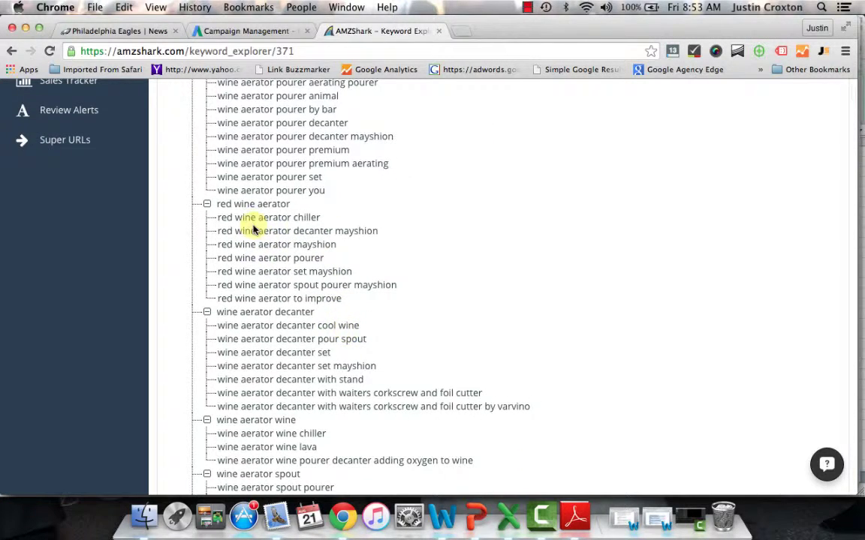
scroll(293, 338, "down", 3)
scroll(300, 300, "down", 1)
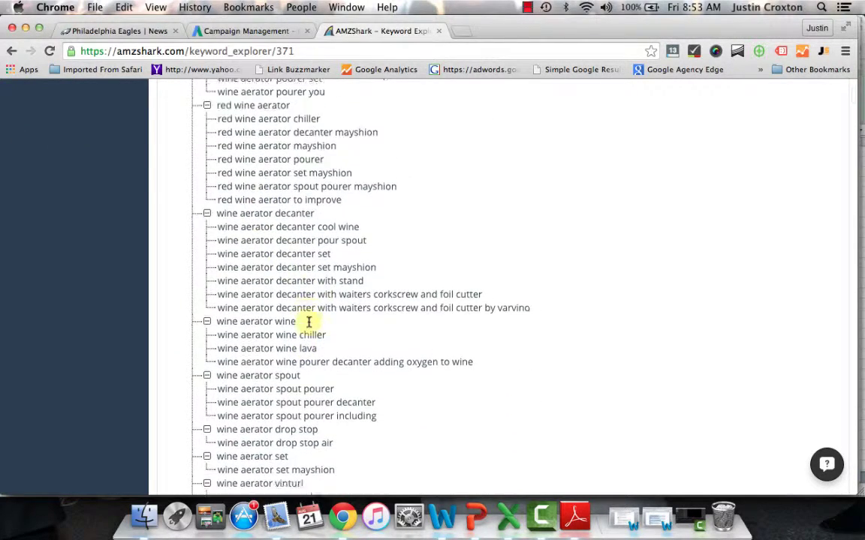
scroll(308, 321, "down", 15)
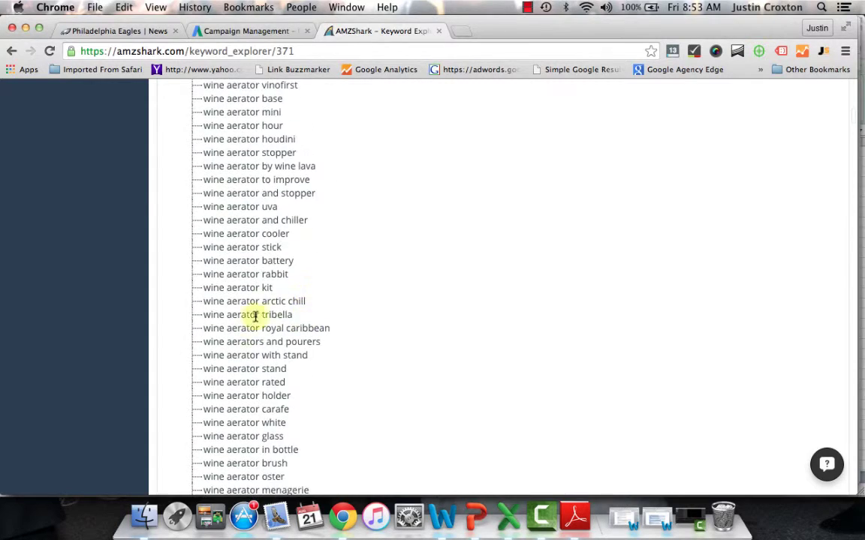
scroll(251, 321, "down", 12)
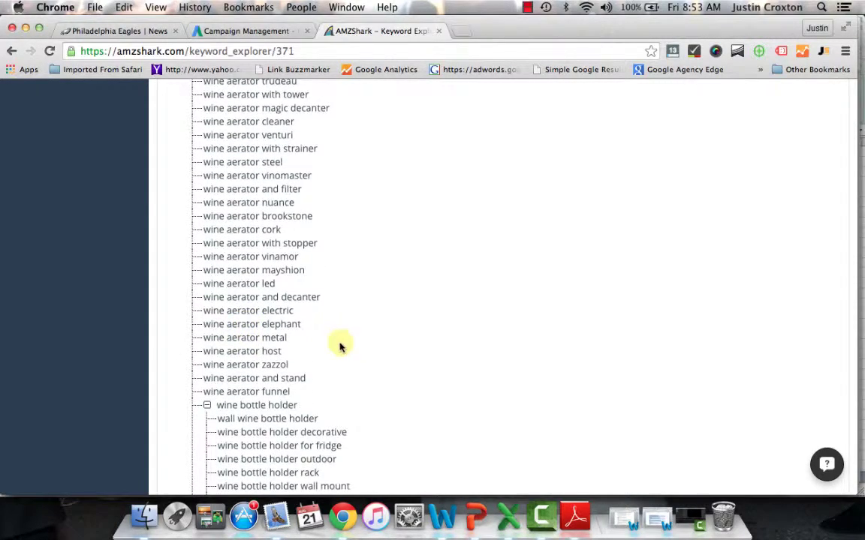
scroll(276, 350, "down", 6)
scroll(272, 211, "up", 4)
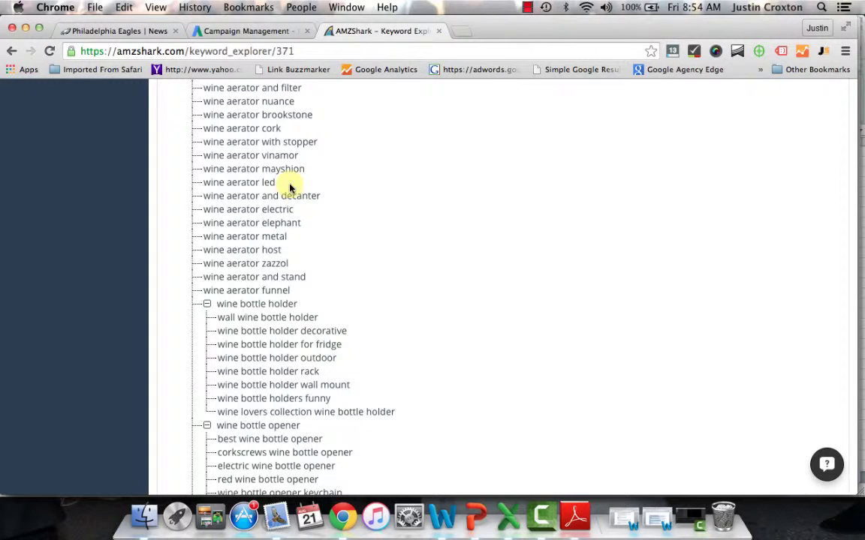
scroll(355, 353, "down", 12)
scroll(357, 356, "down", 11)
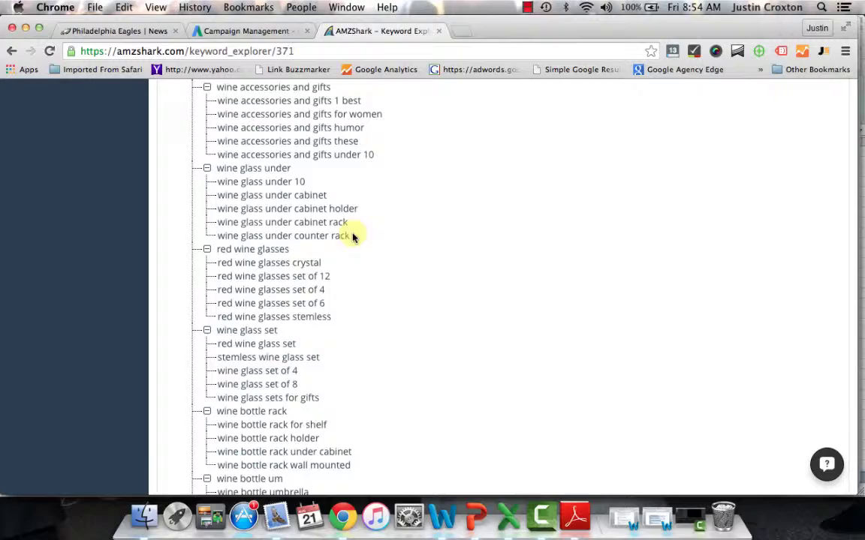
scroll(367, 347, "down", 3)
scroll(367, 348, "up", 10)
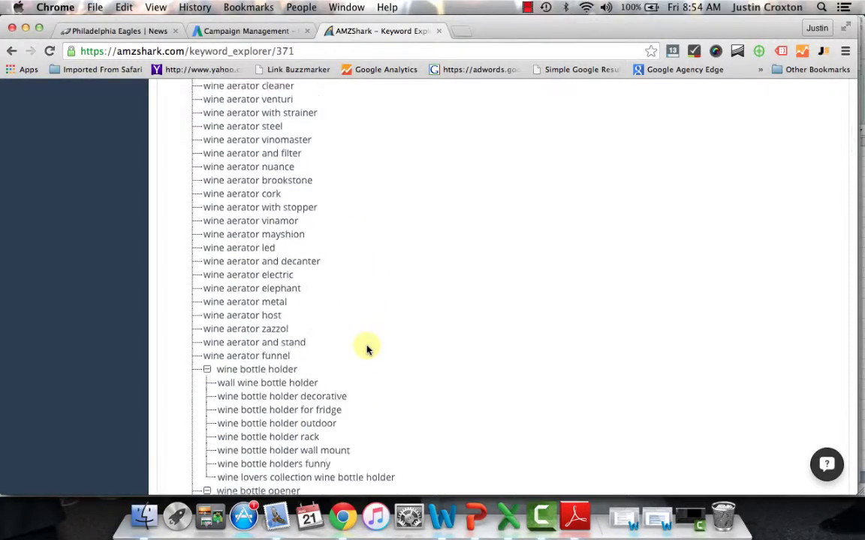
scroll(367, 348, "up", 15)
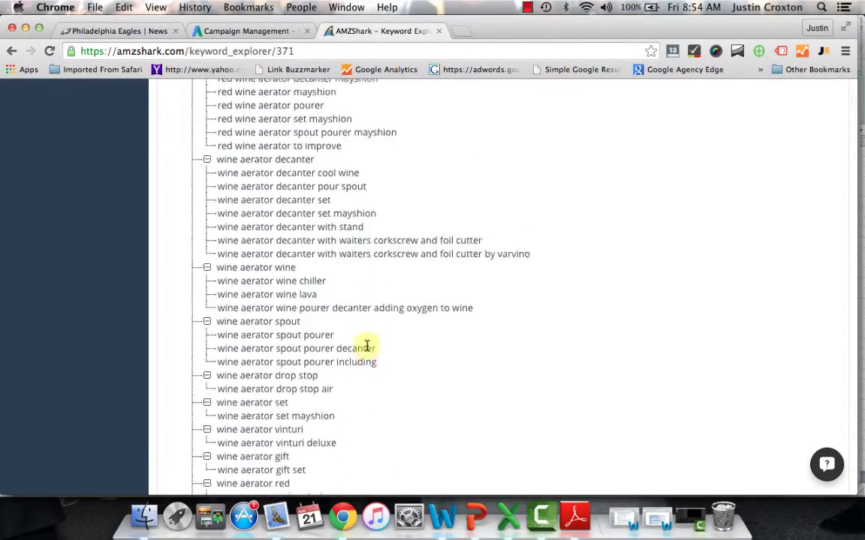
scroll(367, 348, "up", 8)
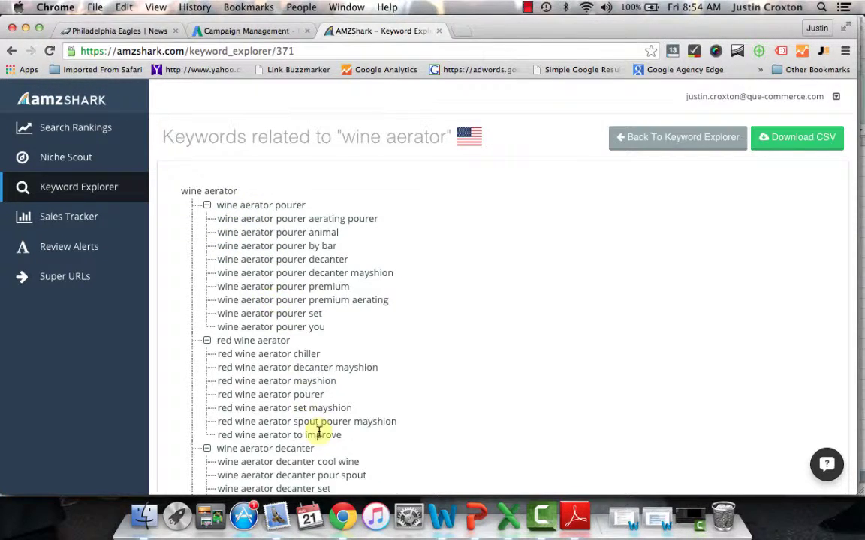
scroll(316, 404, "down", 3)
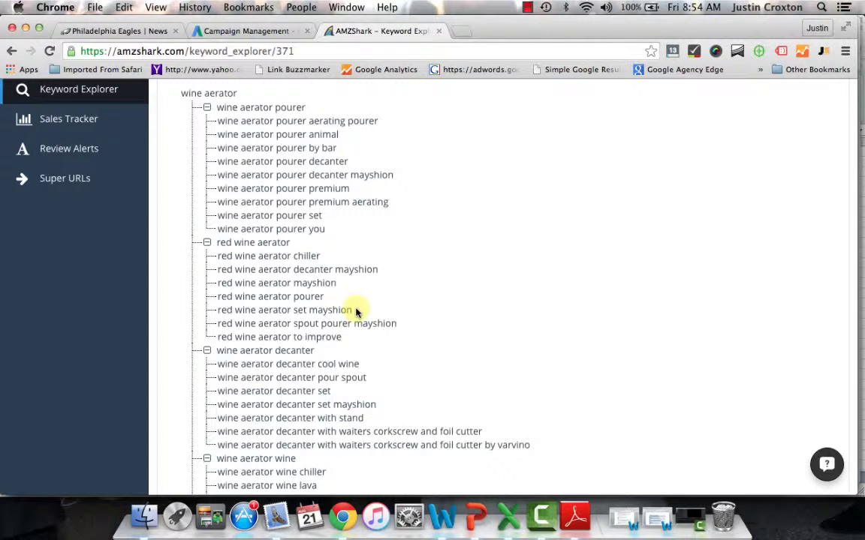
scroll(356, 311, "up", 3)
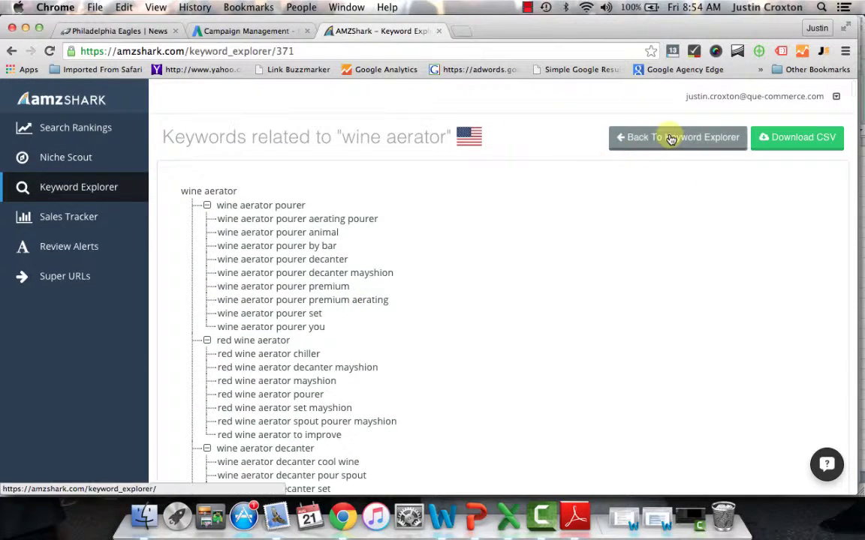
Step: Return to the Keyword Explorer table and look over it, with selfie stick still processing
left_click(671, 139)
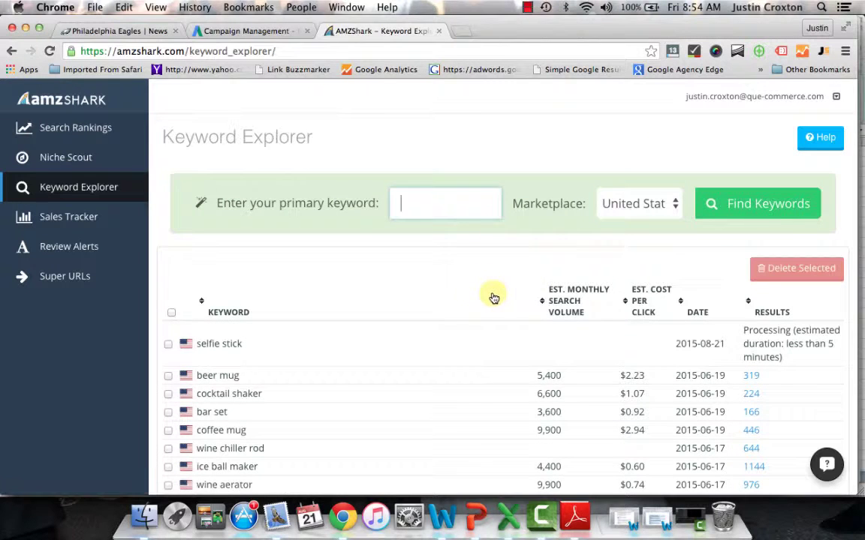
scroll(455, 257, "down", 1)
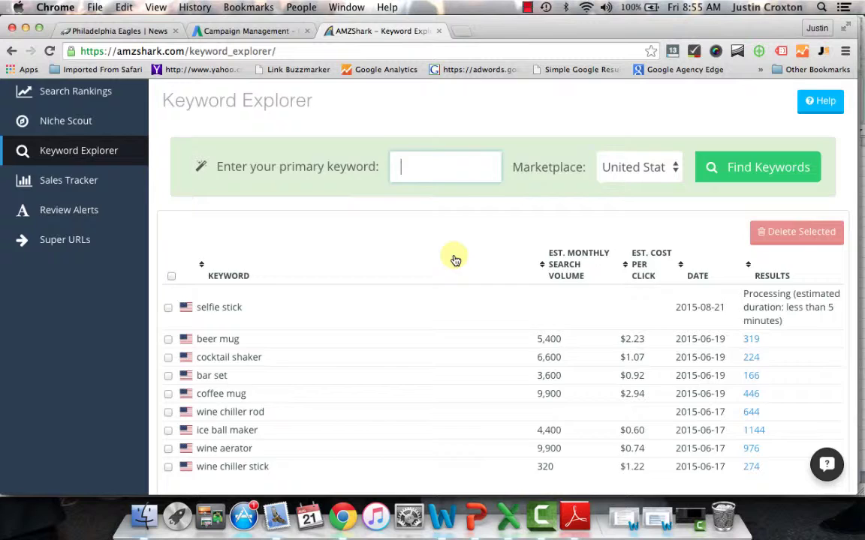
scroll(454, 259, "up", 1)
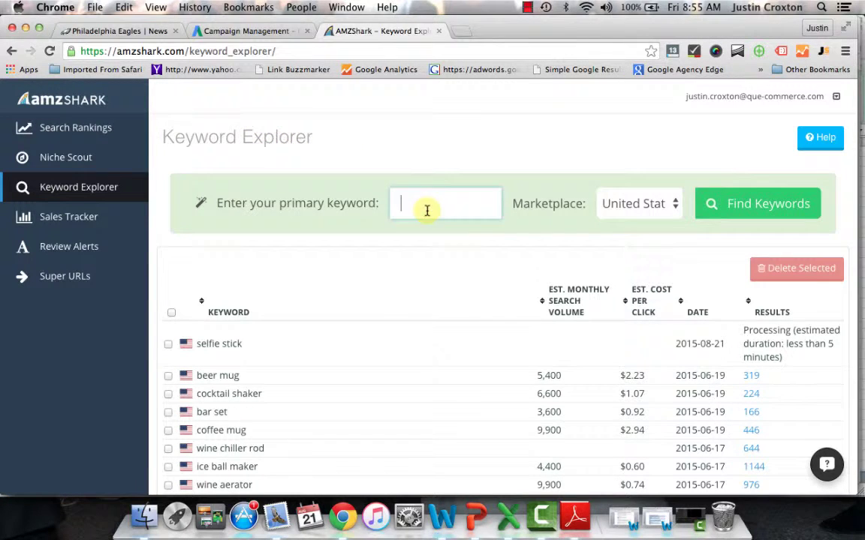
scroll(706, 376, "down", 3)
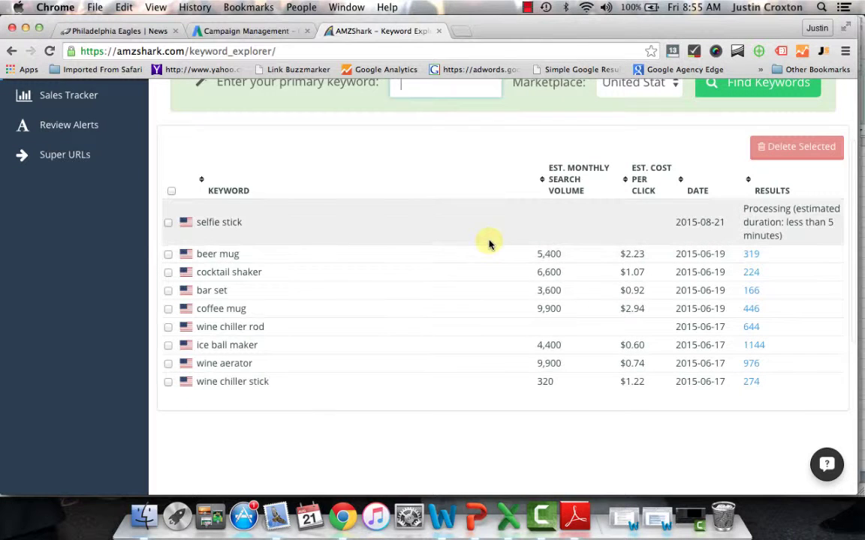
scroll(489, 244, "up", 3)
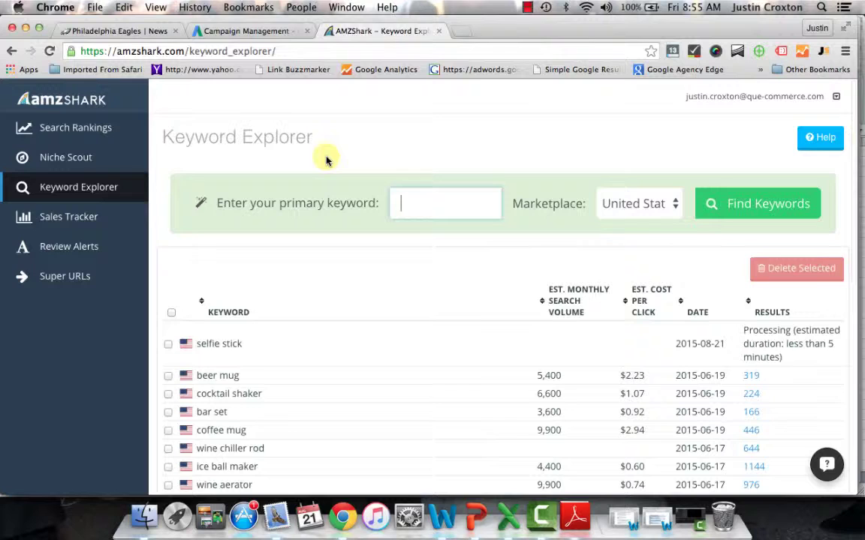
left_click(91, 217)
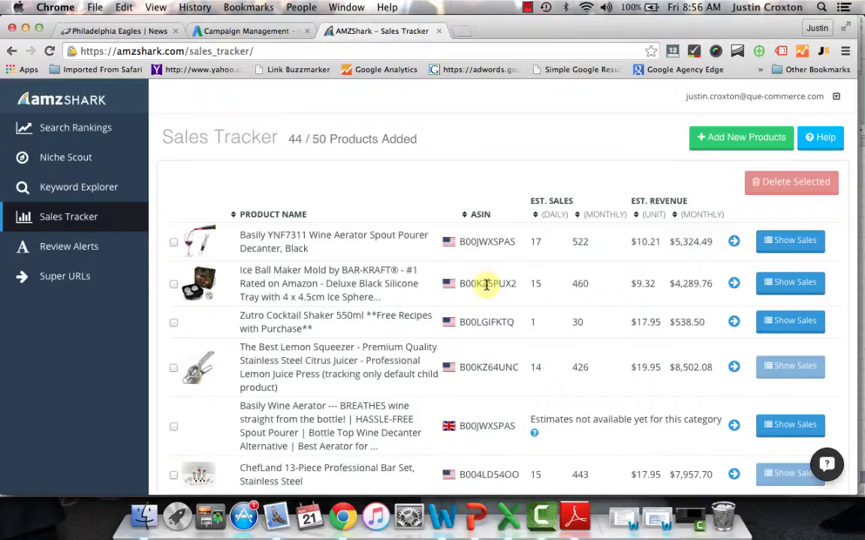
scroll(487, 255, "down", 5)
scroll(390, 221, "down", 2)
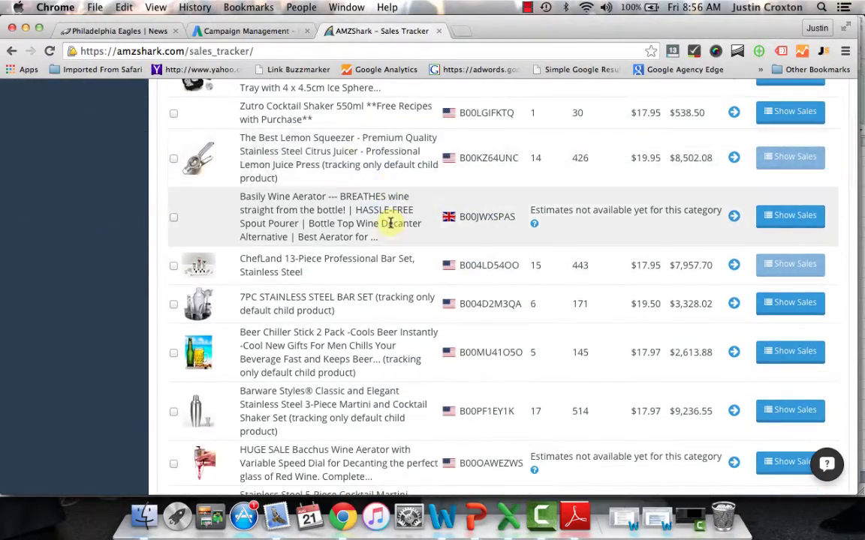
scroll(473, 177, "up", 2)
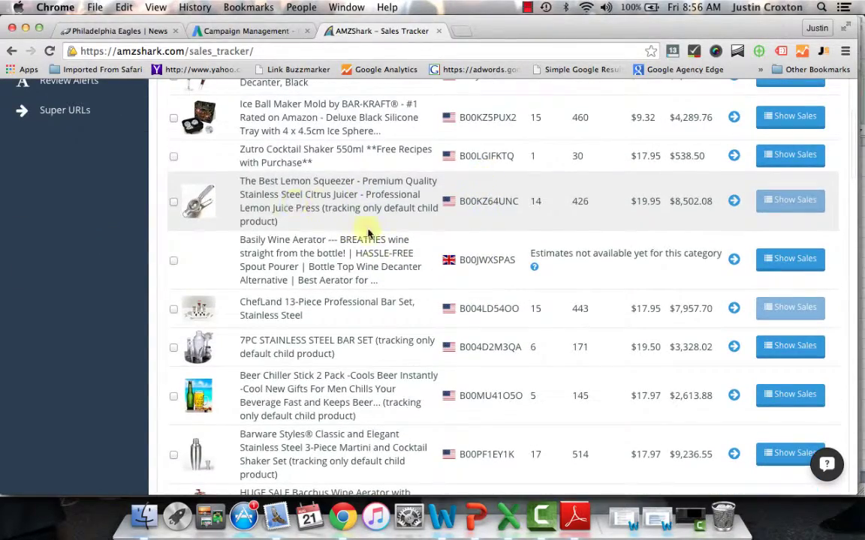
scroll(367, 227, "down", 15)
scroll(413, 318, "down", 15)
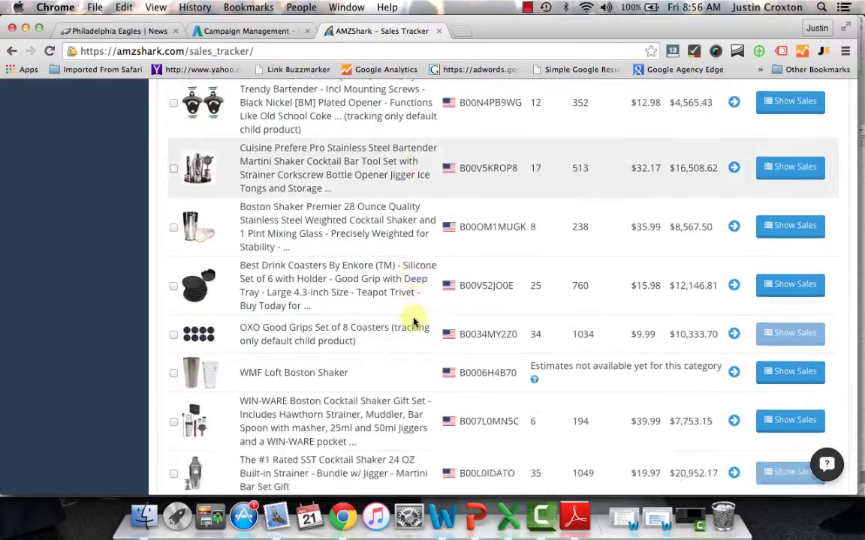
scroll(413, 318, "up", 14)
scroll(413, 318, "up", 10)
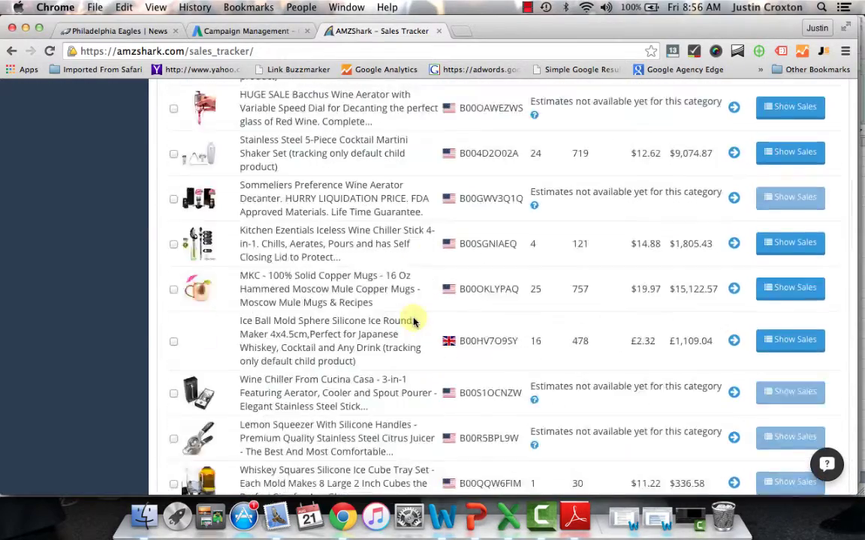
scroll(413, 319, "up", 5)
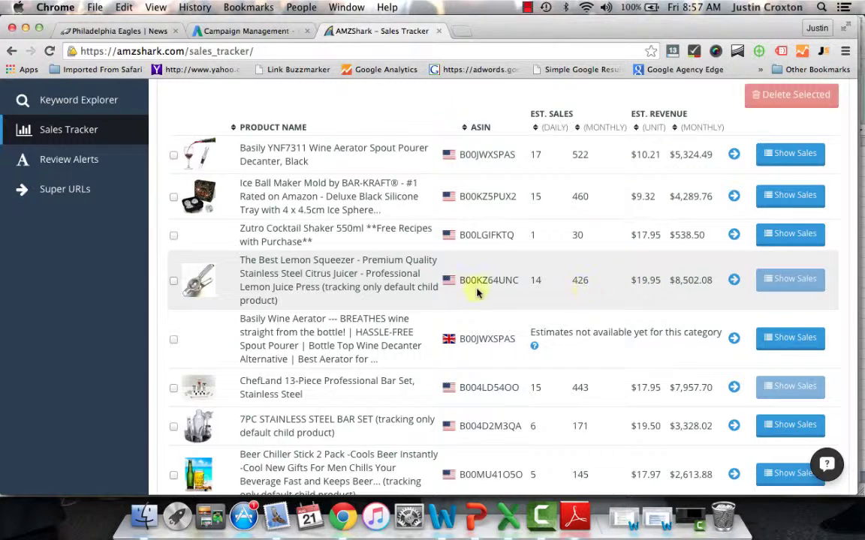
Step: Expand the daily sales chart and table for the HUGE SALE Bacchus Wine Aerator
mouse_move(795, 287)
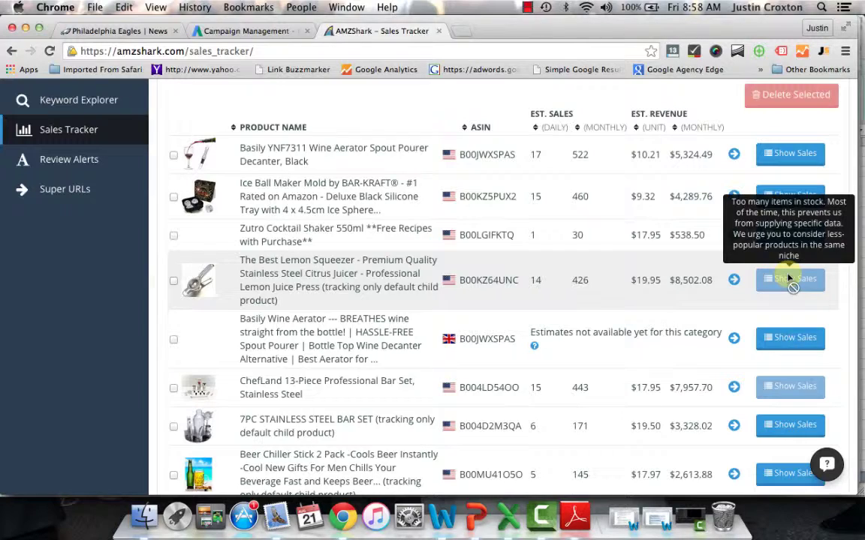
scroll(643, 360, "down", 3)
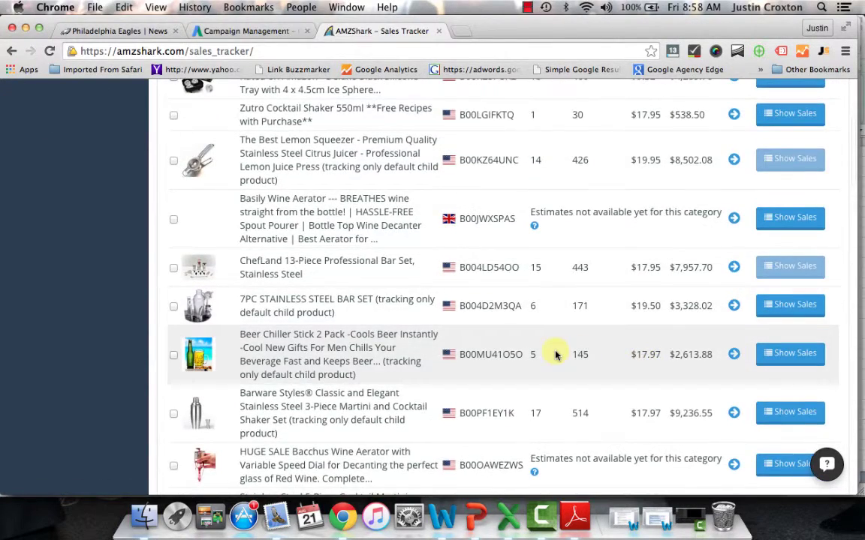
scroll(574, 354, "down", 2)
scroll(555, 353, "down", 4)
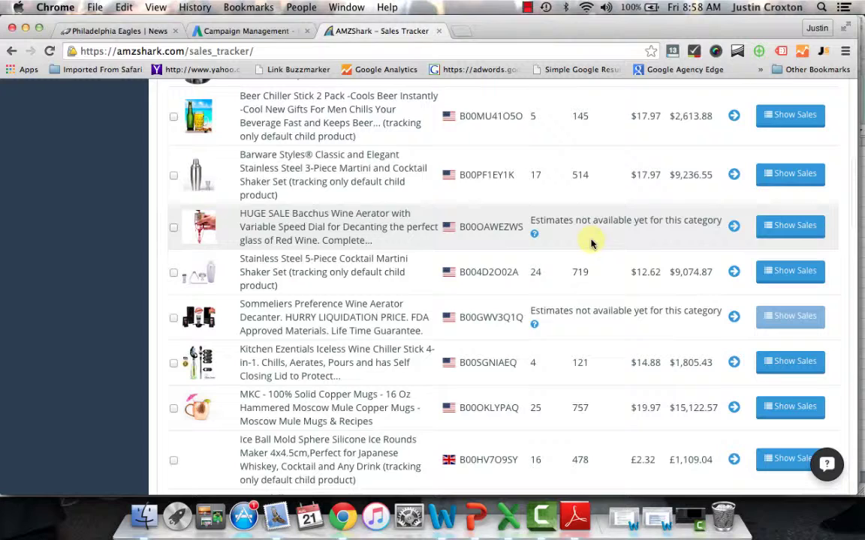
scroll(635, 250, "down", 1)
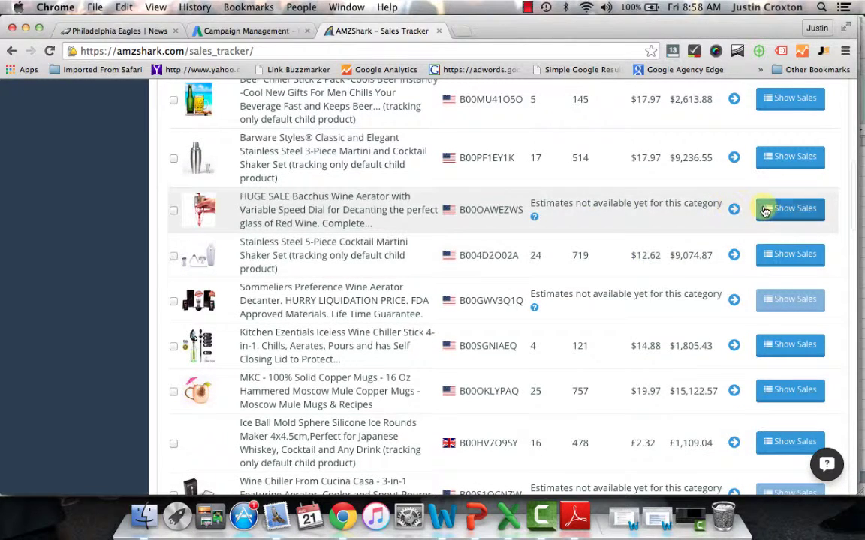
left_click(764, 212)
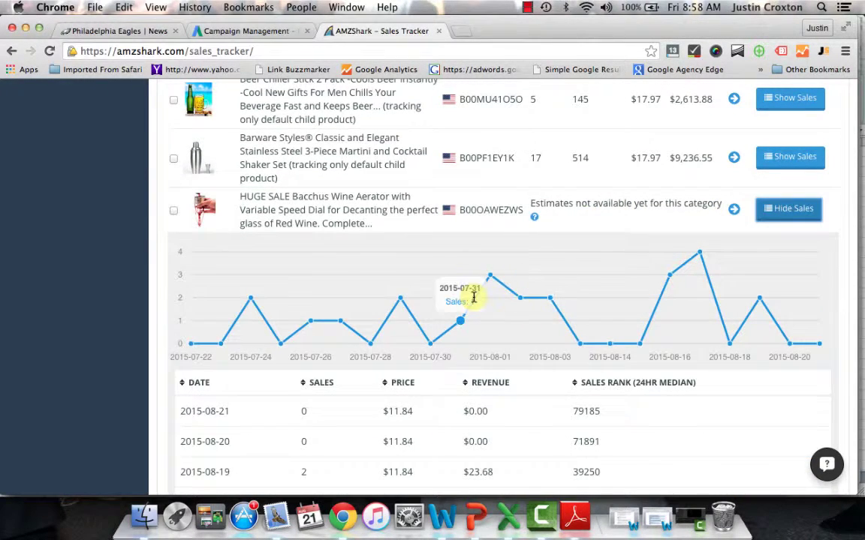
mouse_move(244, 325)
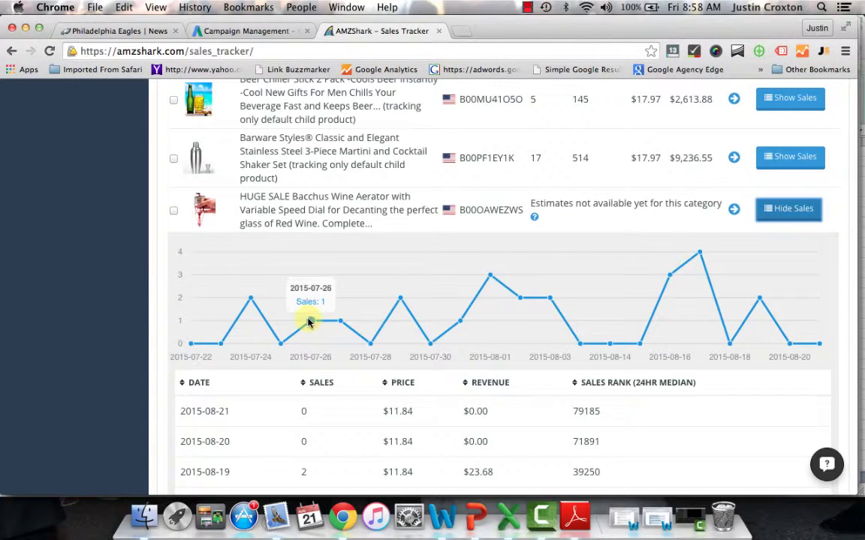
mouse_move(347, 321)
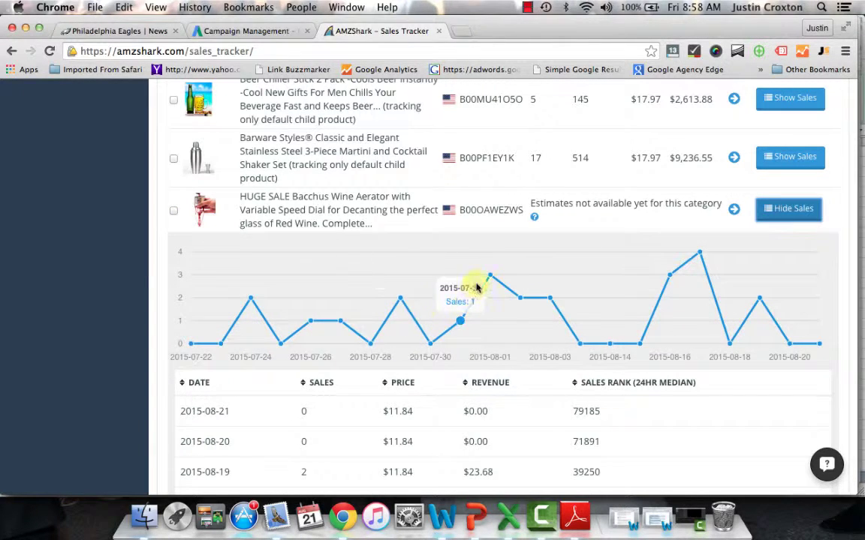
mouse_move(485, 281)
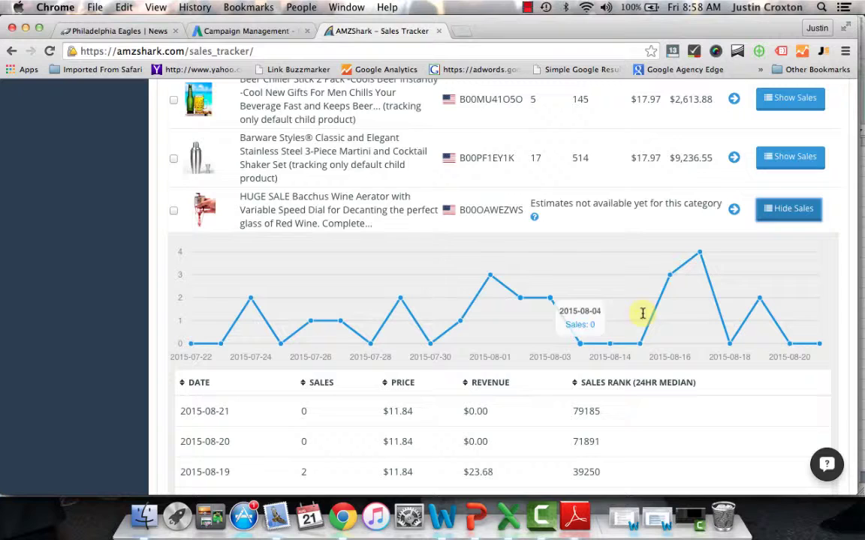
mouse_move(694, 277)
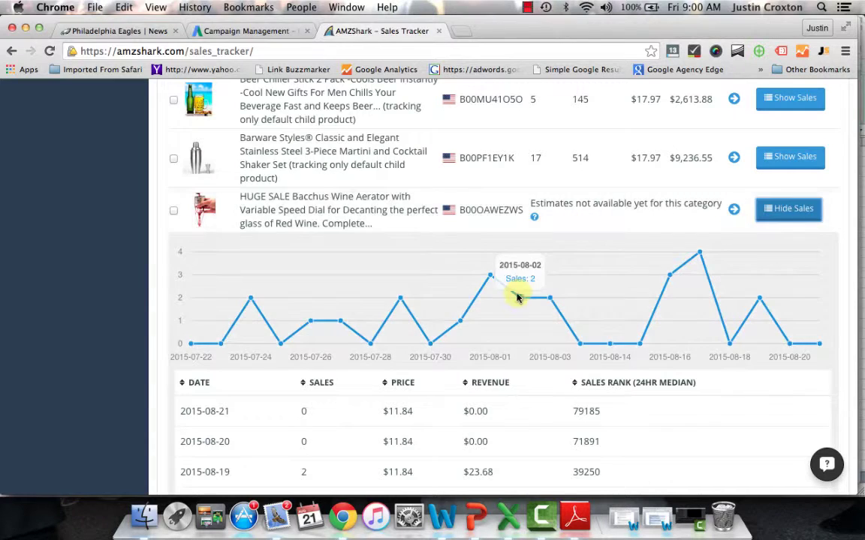
mouse_move(490, 288)
mouse_move(546, 308)
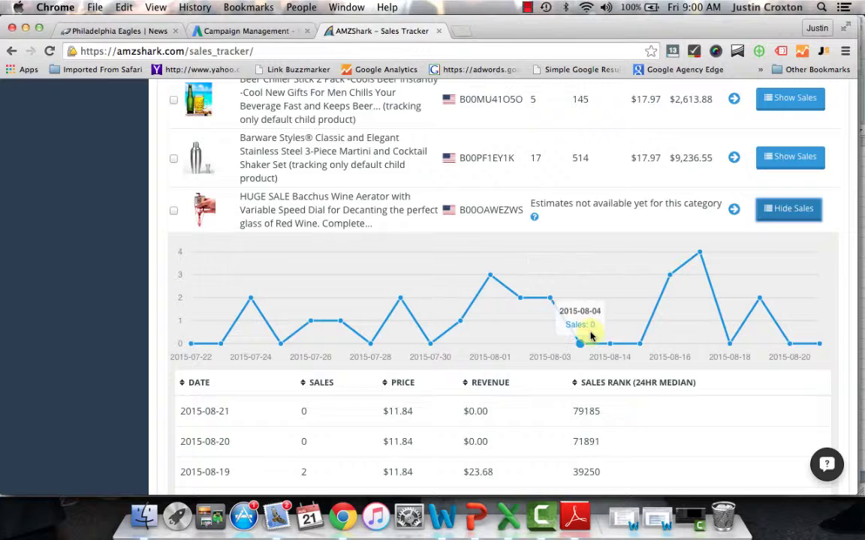
mouse_move(670, 276)
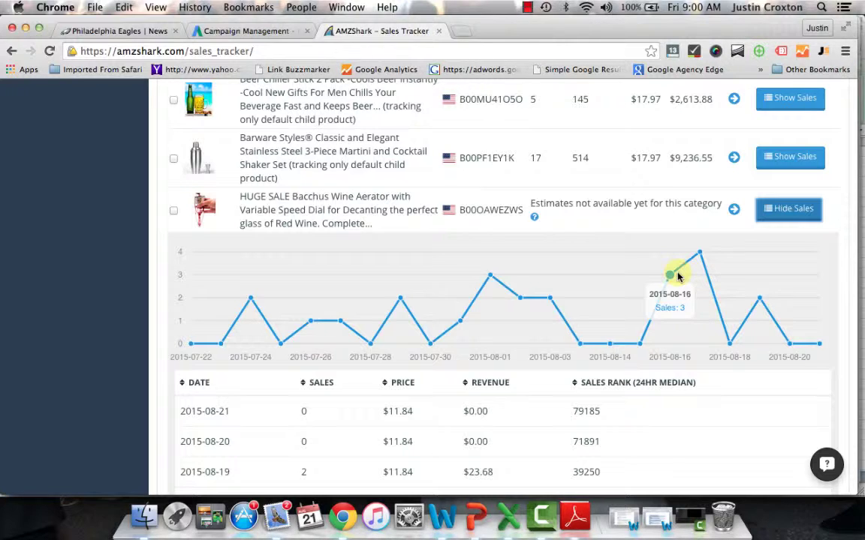
scroll(678, 277, "up", 5)
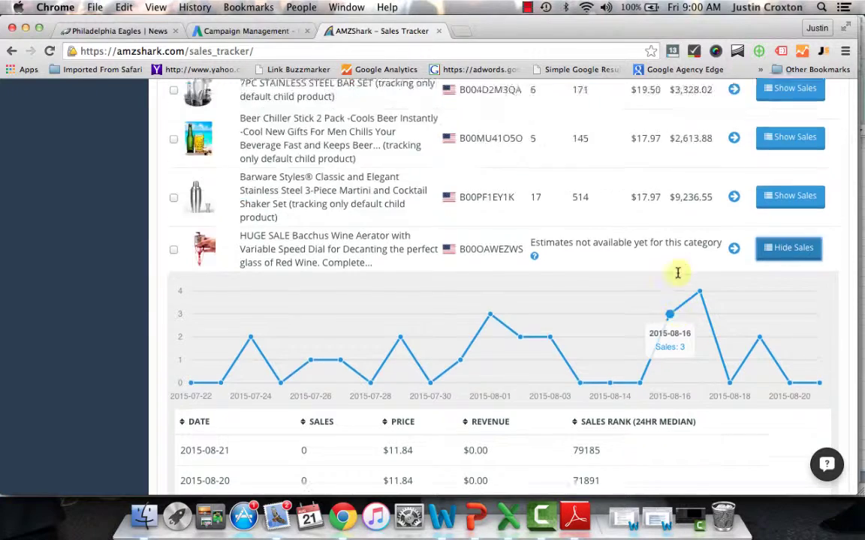
scroll(673, 361, "down", 2)
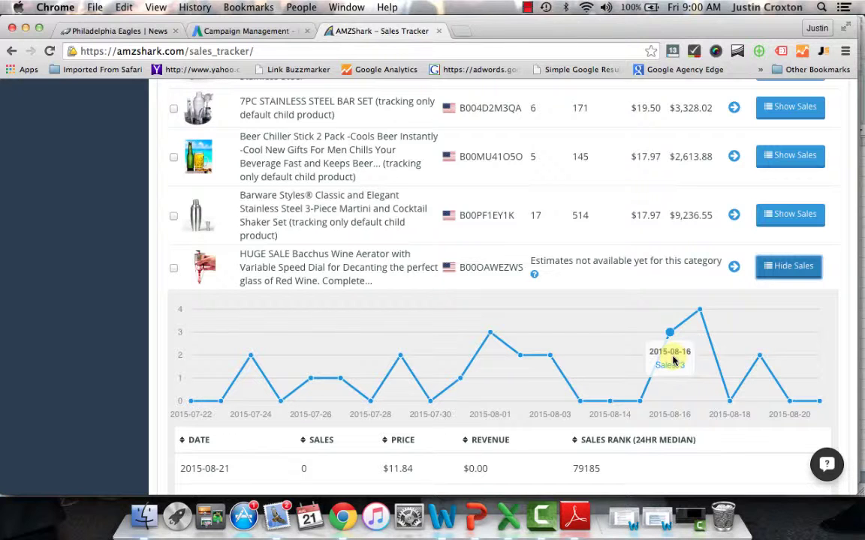
scroll(577, 358, "down", 5)
scroll(576, 355, "up", 2)
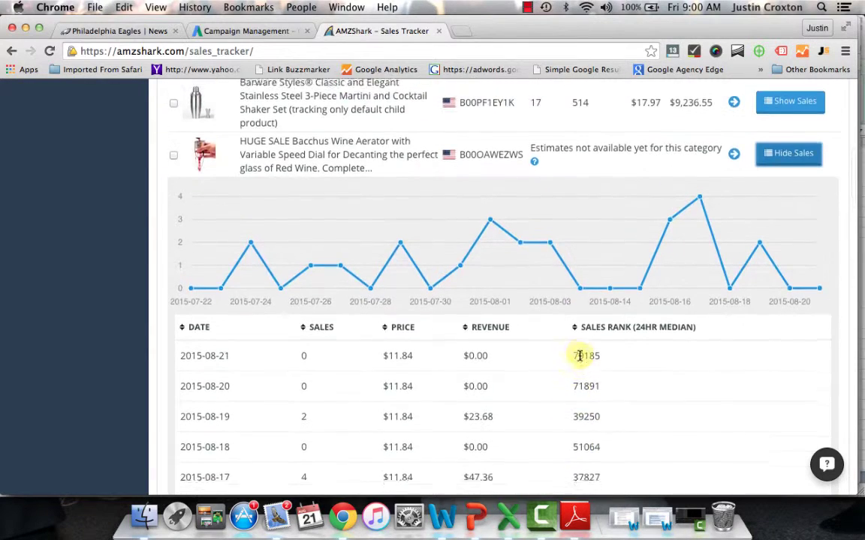
scroll(578, 359, "down", 2)
scroll(579, 354, "up", 5)
scroll(555, 346, "down", 4)
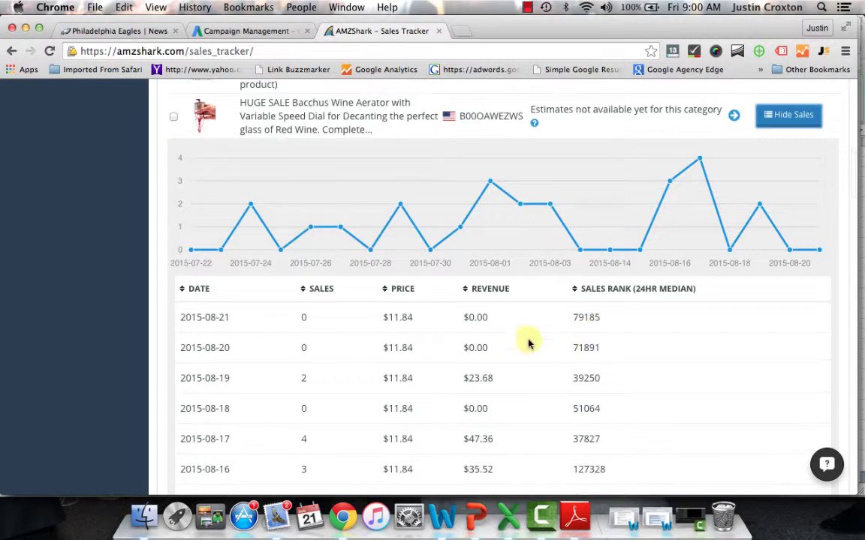
scroll(475, 311, "down", 4)
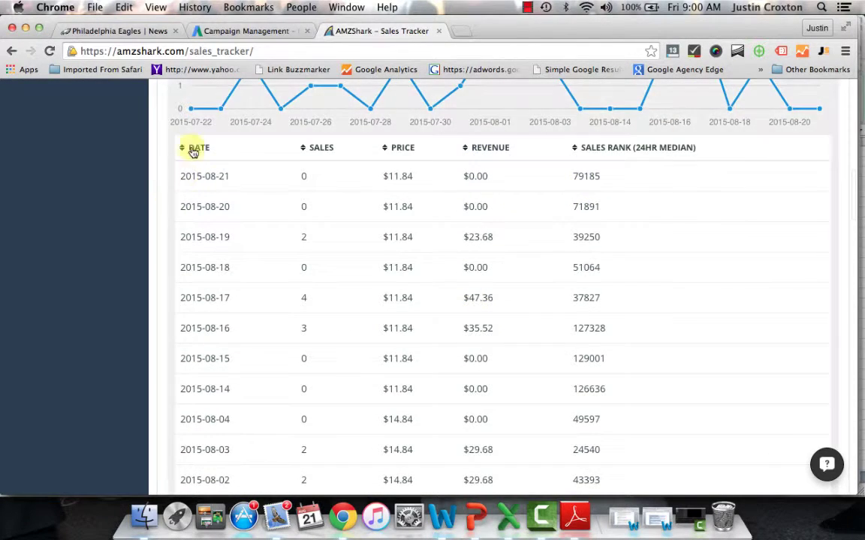
scroll(225, 285, "down", 6)
scroll(229, 297, "down", 8)
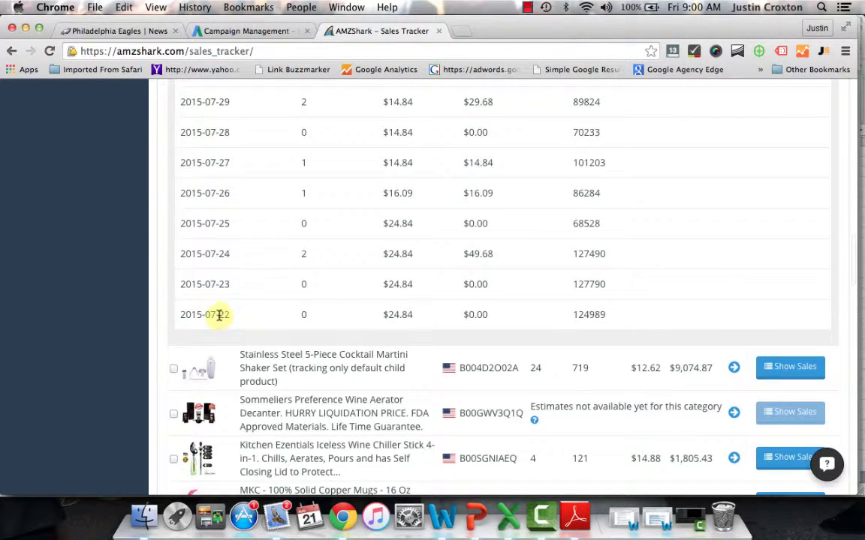
scroll(266, 165, "up", 5)
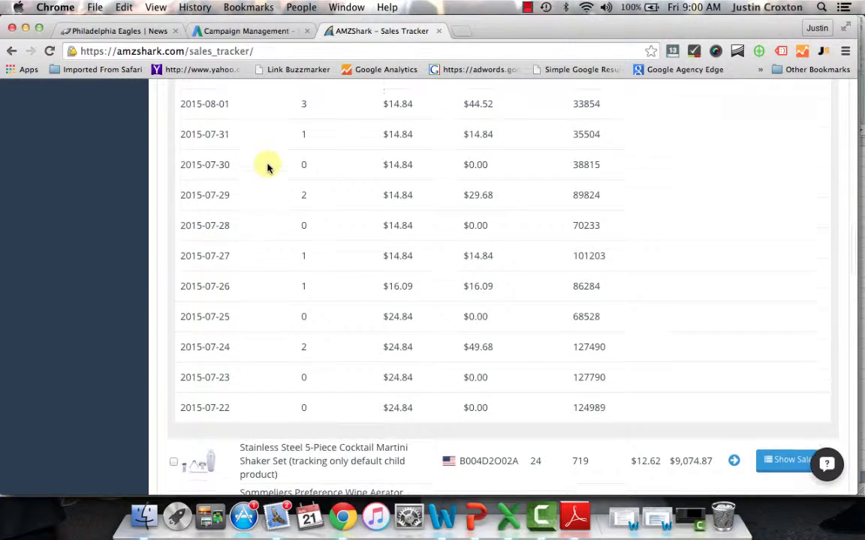
scroll(266, 167, "up", 10)
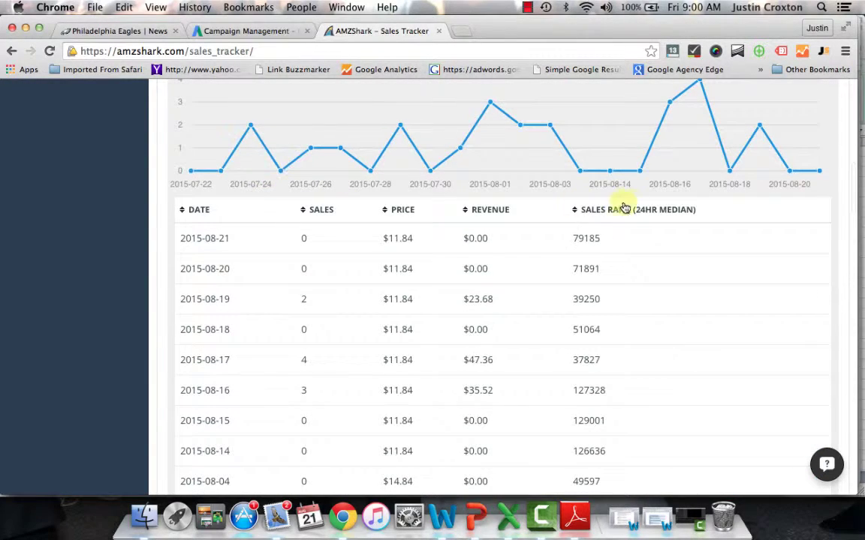
scroll(652, 314, "down", 5)
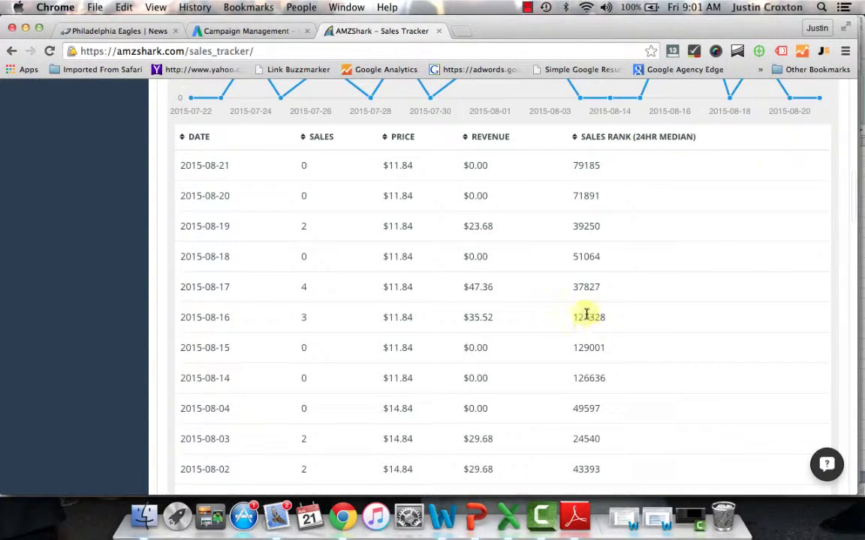
scroll(659, 344, "down", 7)
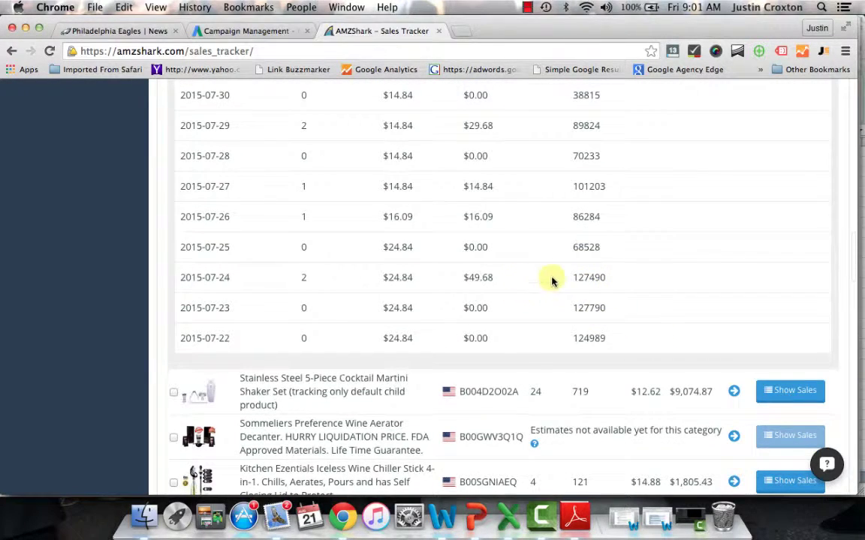
scroll(673, 214, "up", 12)
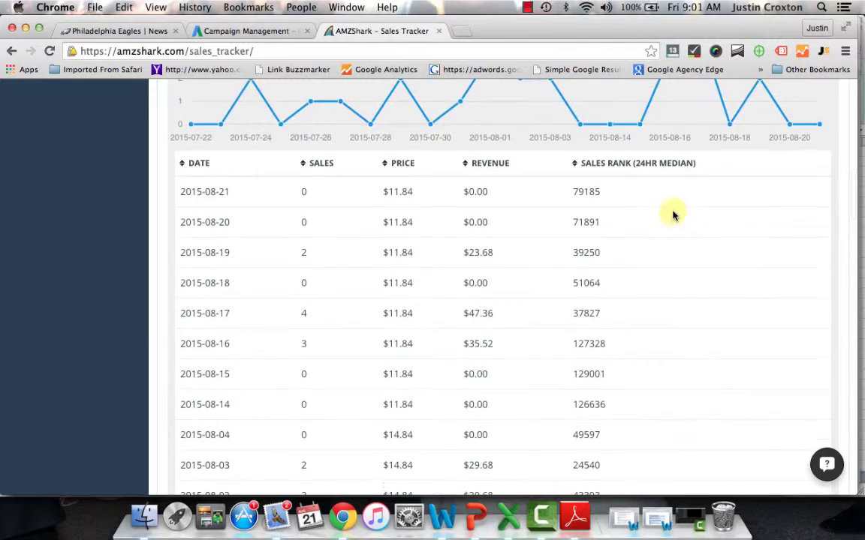
scroll(673, 224, "up", 4)
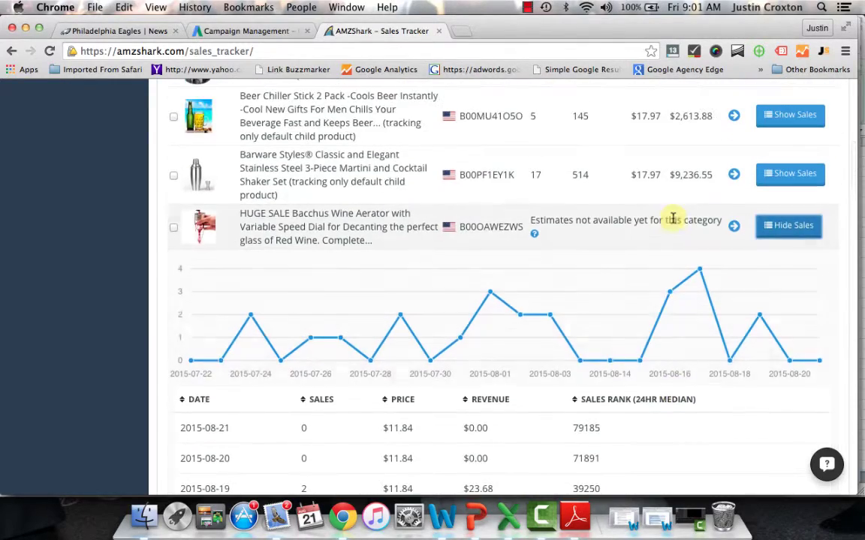
Step: Hide the product's sales chart and browse the 44 tracked products, ending at the top
left_click(801, 233)
scroll(643, 272, "down", 10)
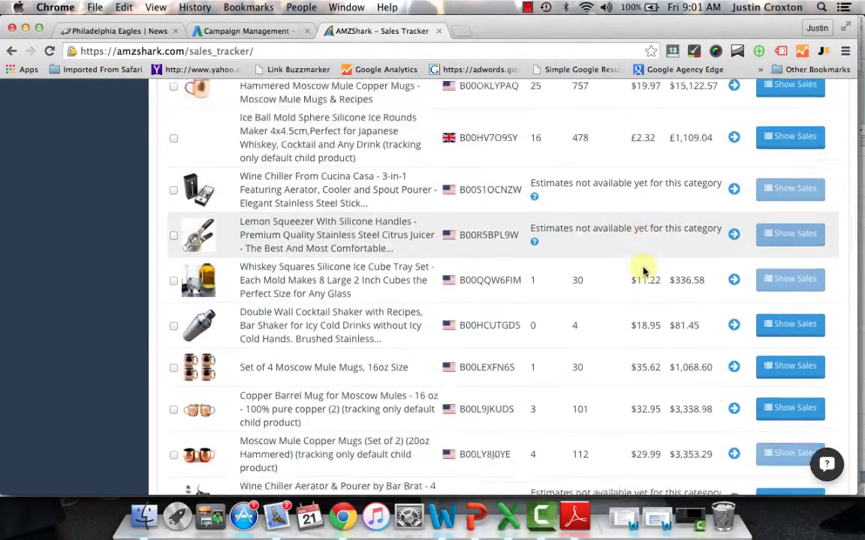
scroll(643, 271, "down", 18)
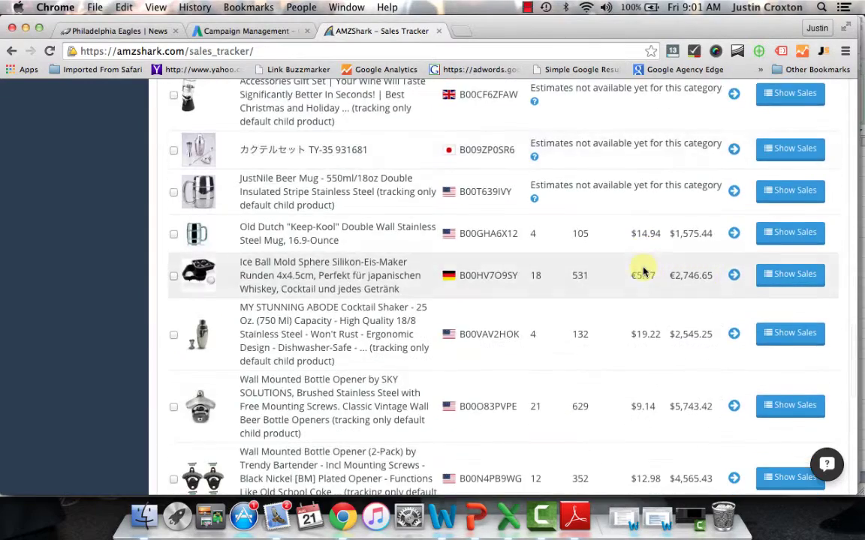
scroll(643, 272, "up", 3)
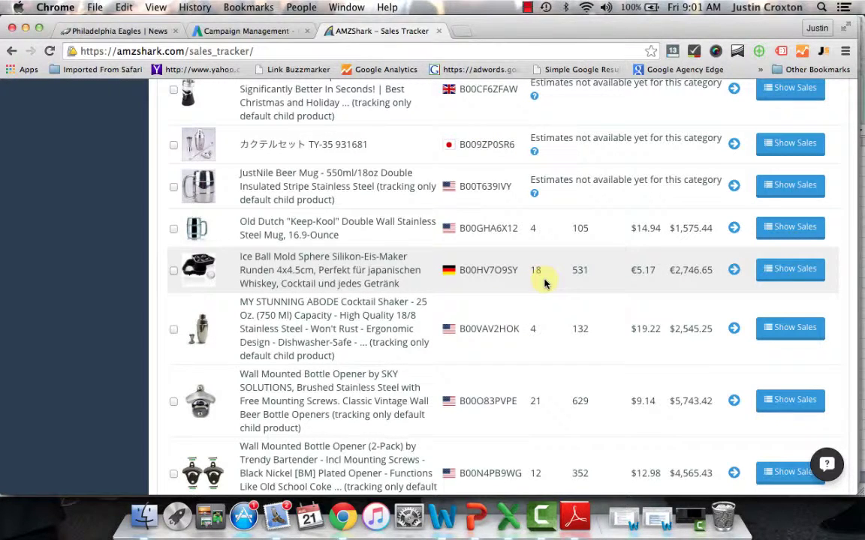
scroll(545, 284, "up", 15)
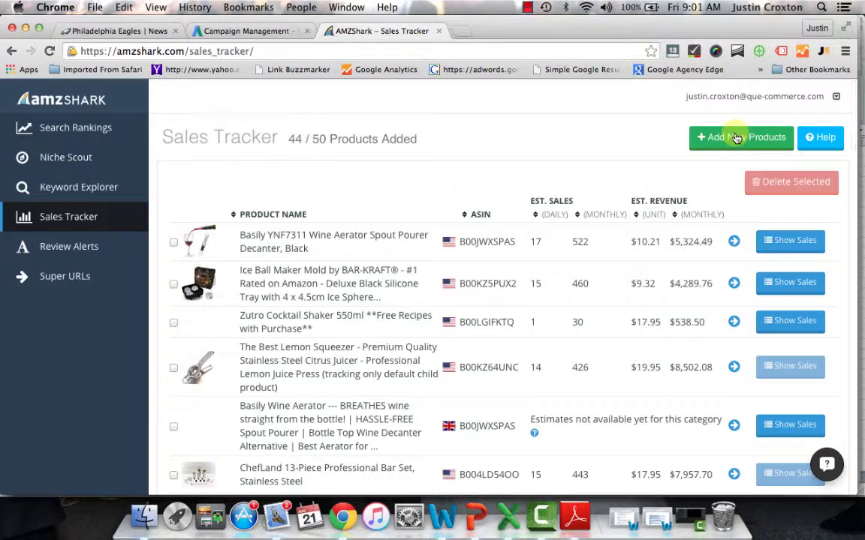
Step: Enter the first product's ASIN B00JWXSPAS into the new-products form, keeping Country as United States
left_click(735, 138)
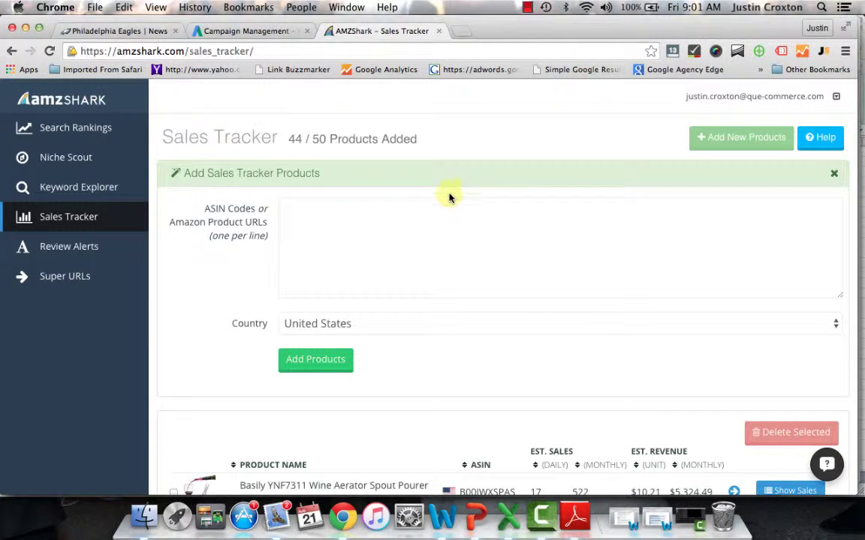
scroll(413, 257, "down", 5)
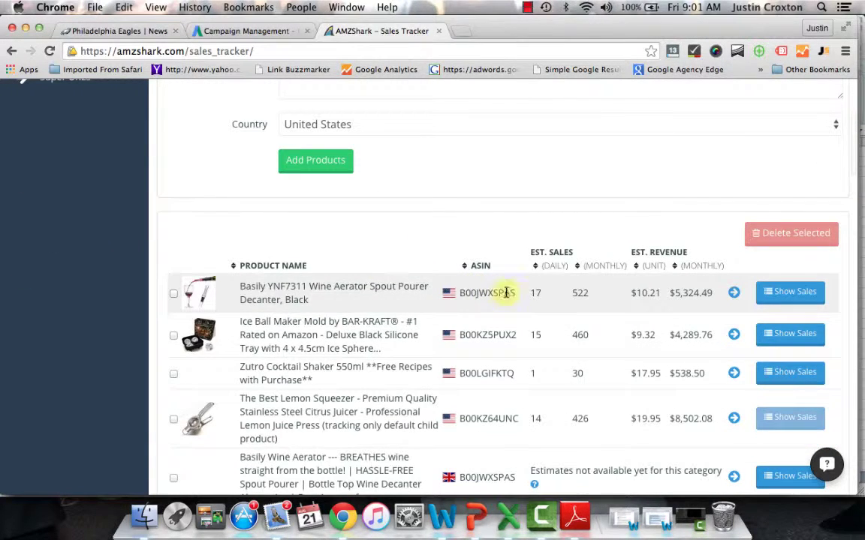
left_click_drag(515, 293, 461, 293)
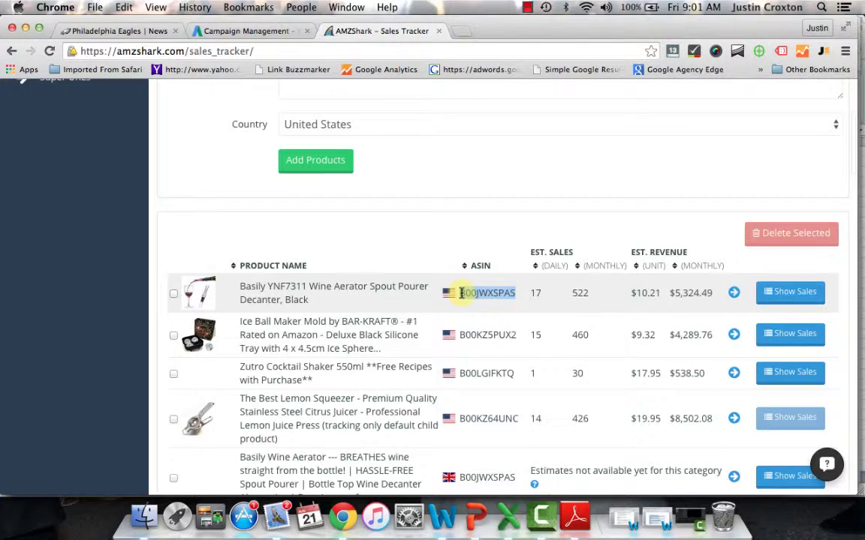
key("super+c")
scroll(463, 293, "up", 5)
left_click(367, 216)
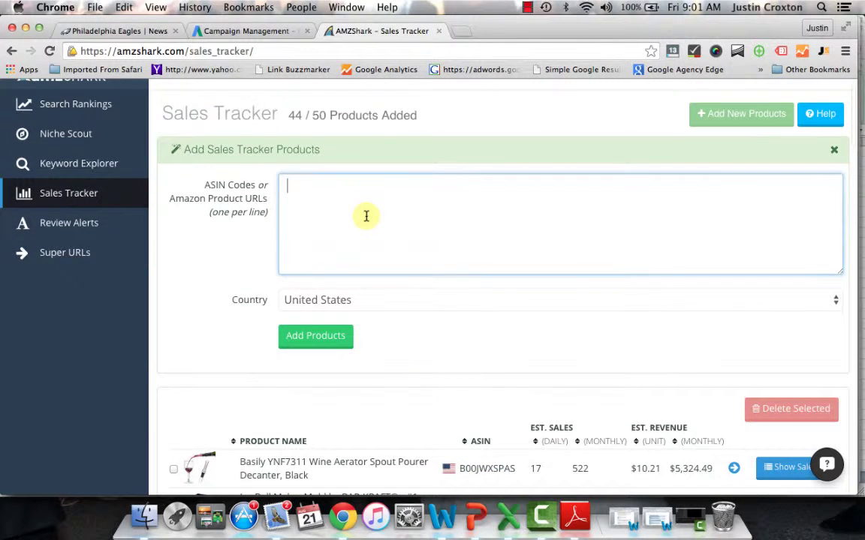
key("super+v")
left_click(786, 300)
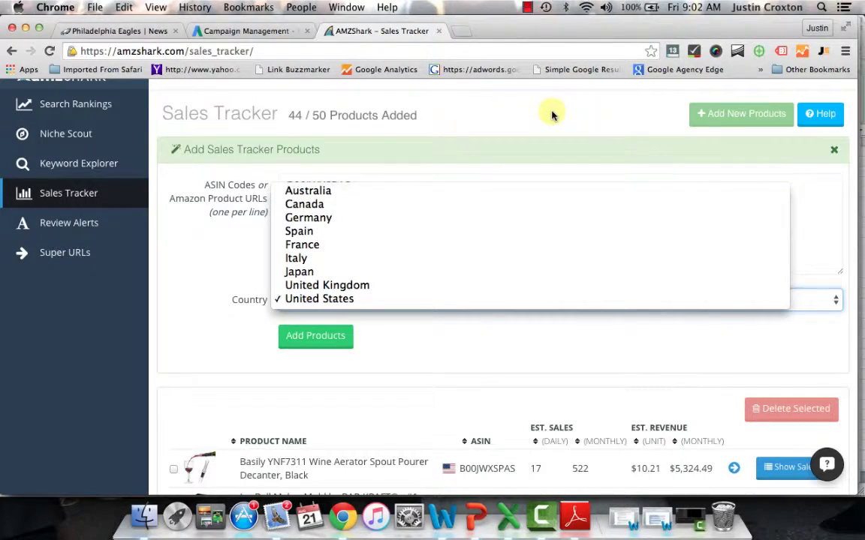
left_click(500, 154)
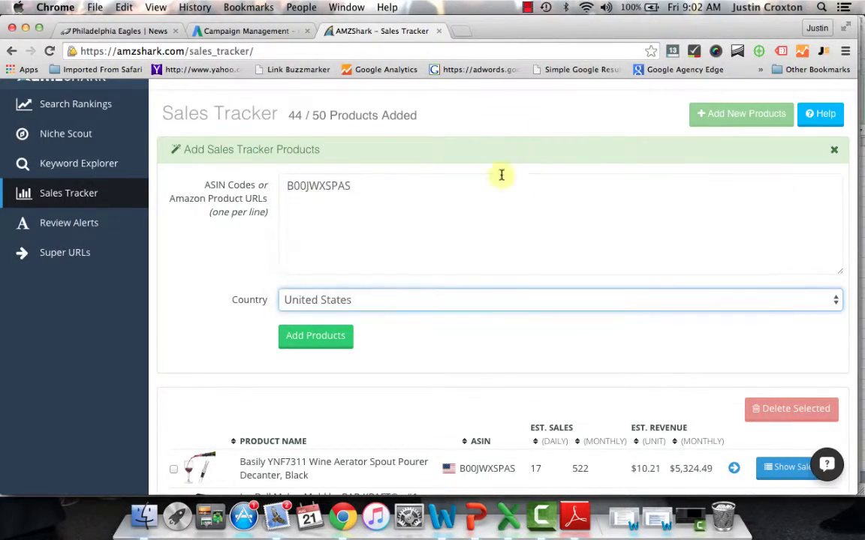
scroll(503, 368, "down", 5)
scroll(503, 368, "down", 15)
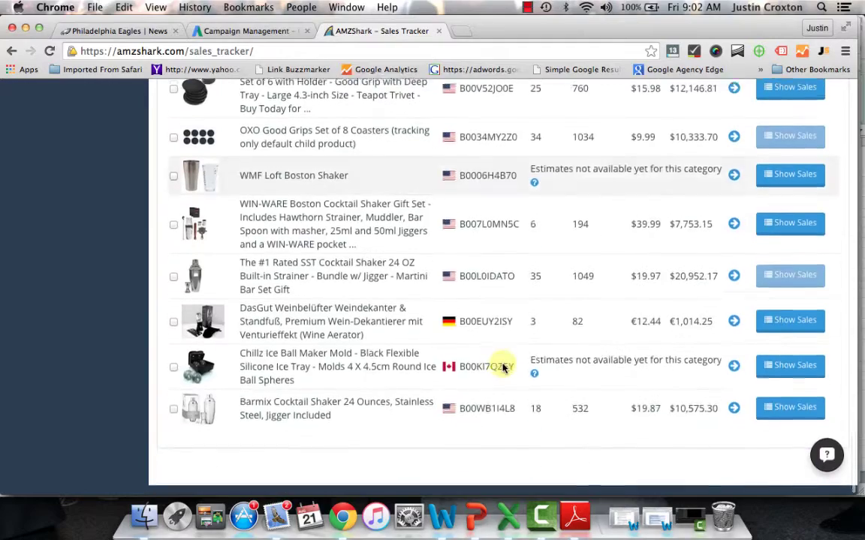
scroll(503, 255, "up", 5)
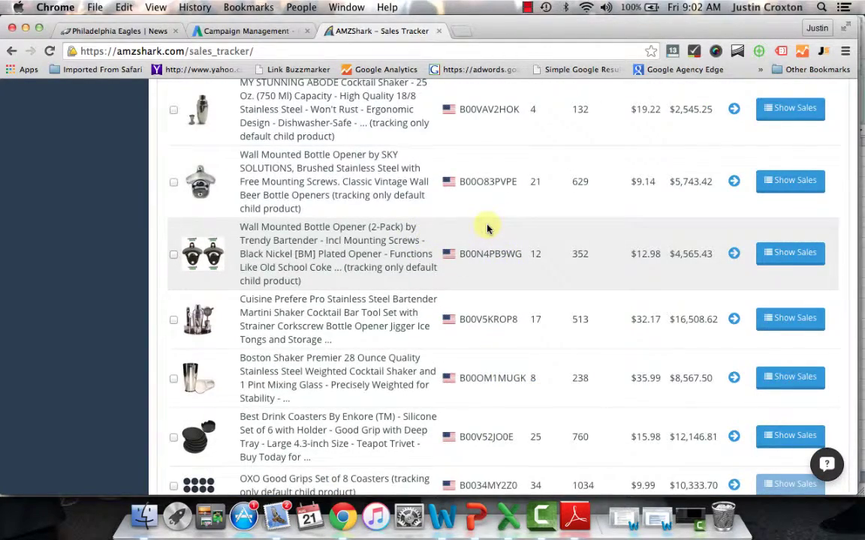
scroll(487, 229, "down", 5)
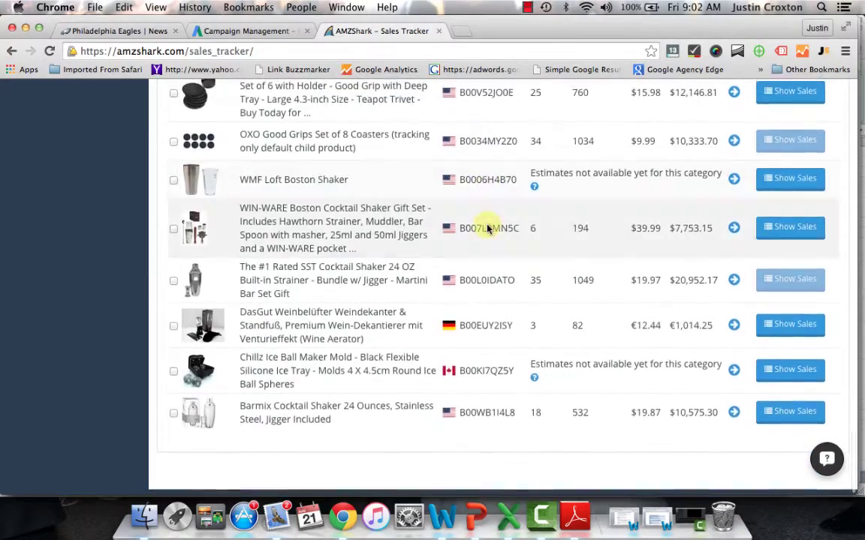
scroll(487, 229, "up", 3)
scroll(487, 229, "up", 15)
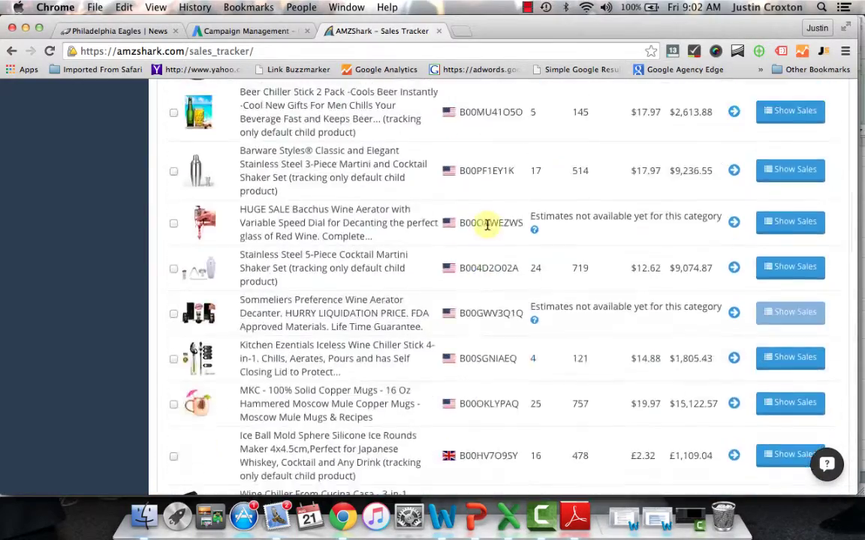
left_click(474, 141)
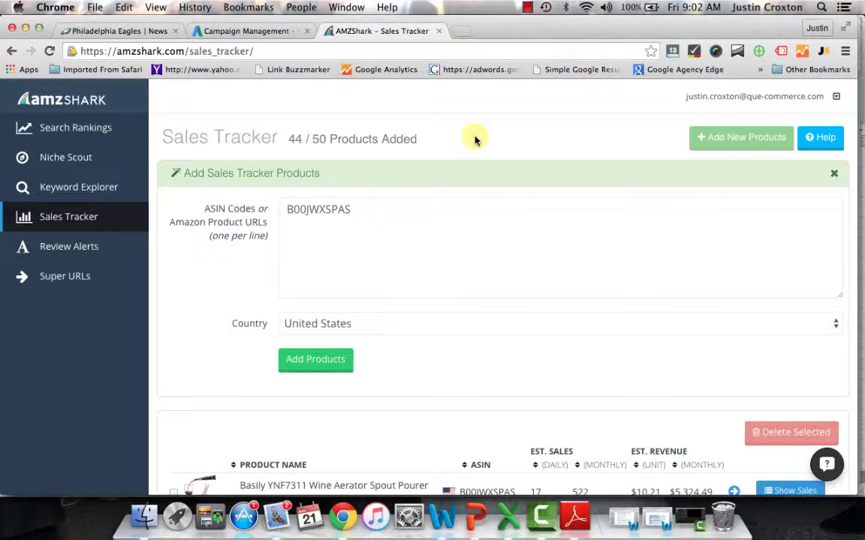
Step: Delete the ASIN from the ASIN Codes box so it is empty
left_click_drag(394, 221, 274, 201)
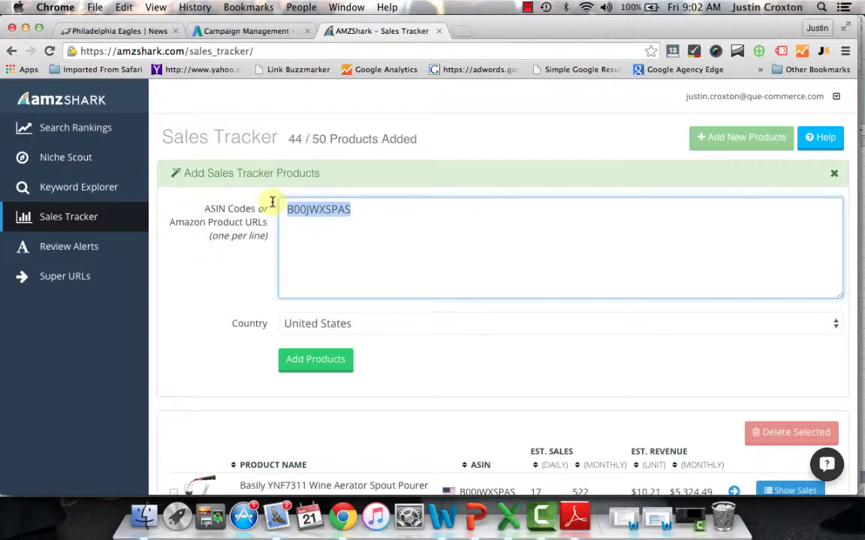
key("BackSpace")
left_click(464, 147)
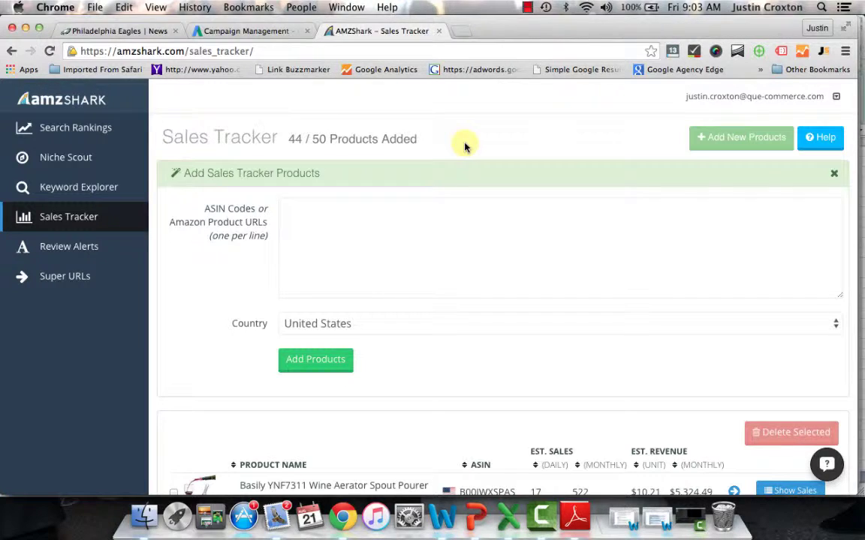
scroll(491, 241, "down", 2)
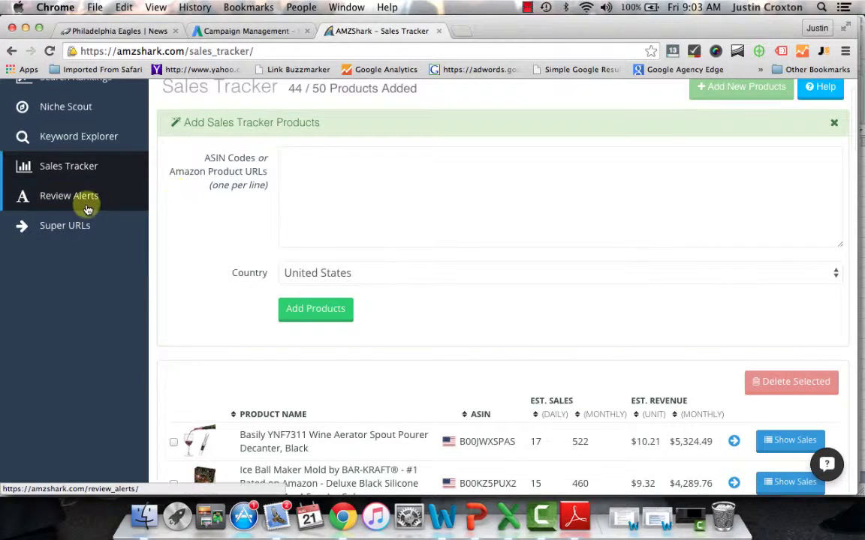
Step: On Review Alerts, expand the Great corkscrew review and open its reviewer's profile in a new tab
left_click(88, 205)
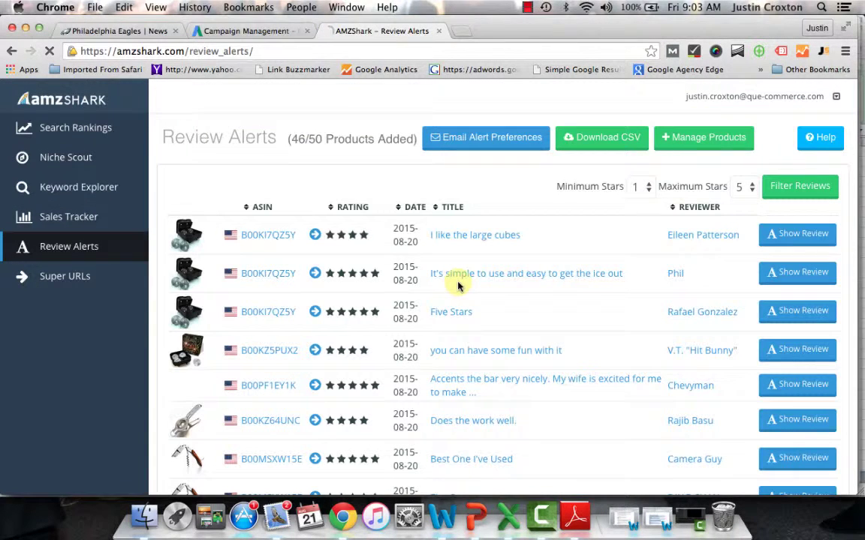
scroll(458, 285, "down", 5)
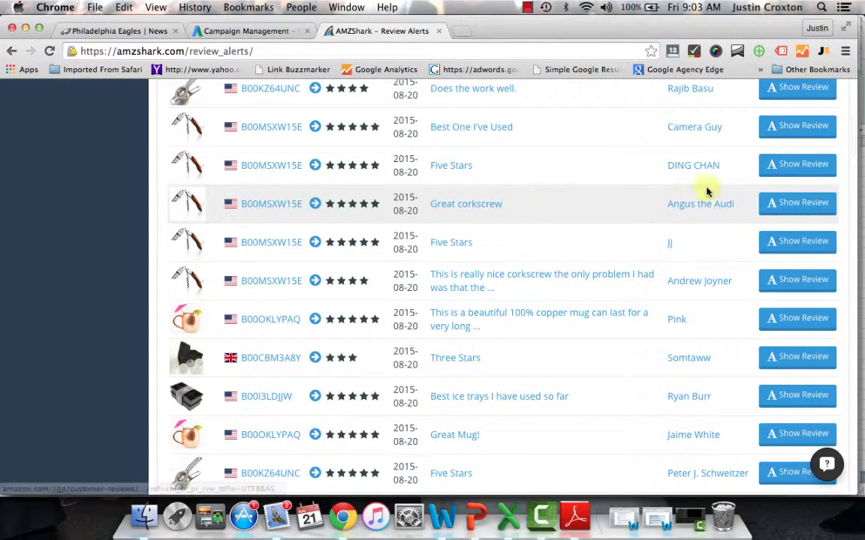
left_click(781, 201)
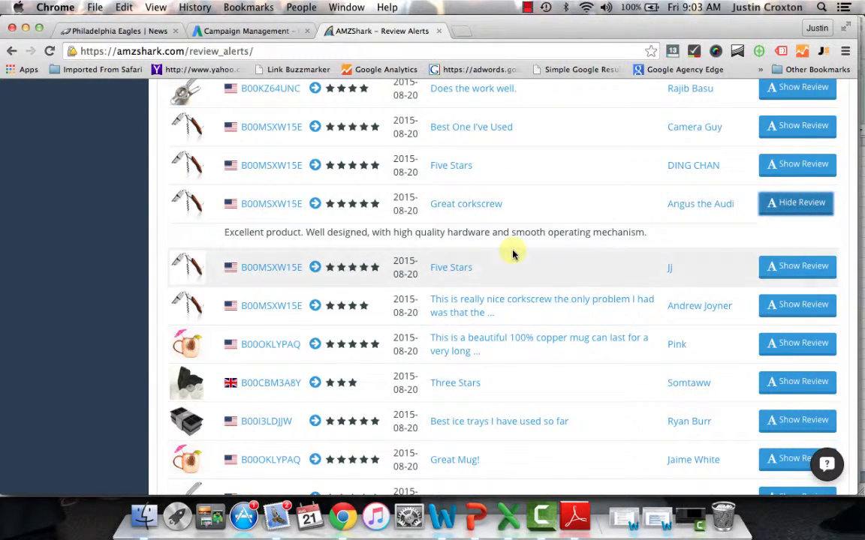
left_click(702, 205, "super")
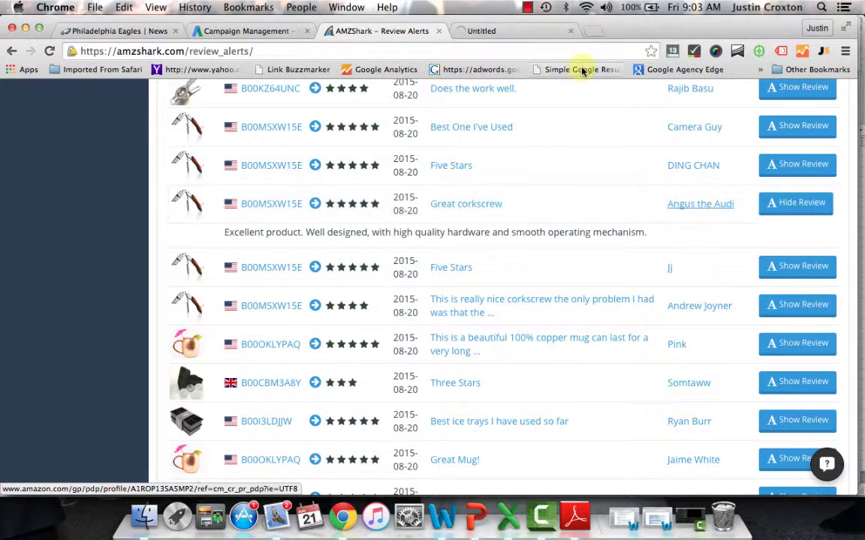
Step: Browse the reviewer's Amazon profile and its review activity in the new tab
left_click(528, 34)
scroll(417, 308, "down", 5)
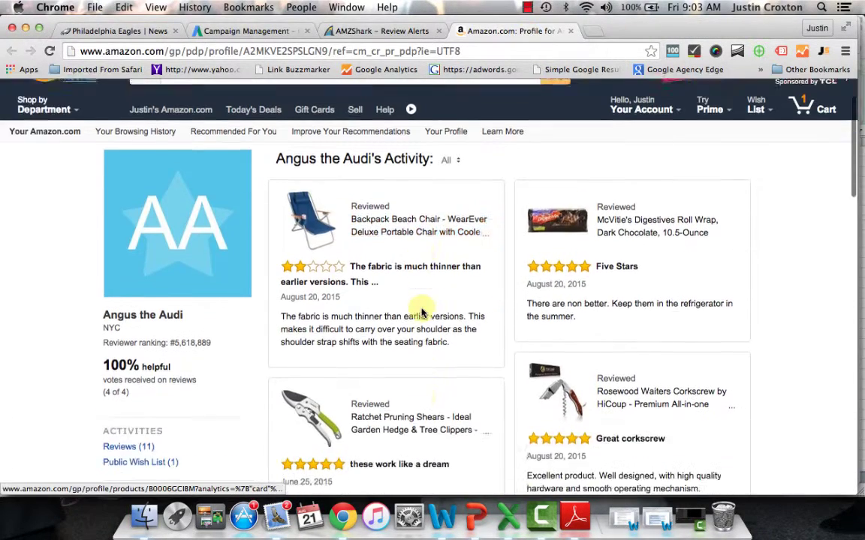
scroll(420, 310, "down", 1)
scroll(413, 277, "up", 8)
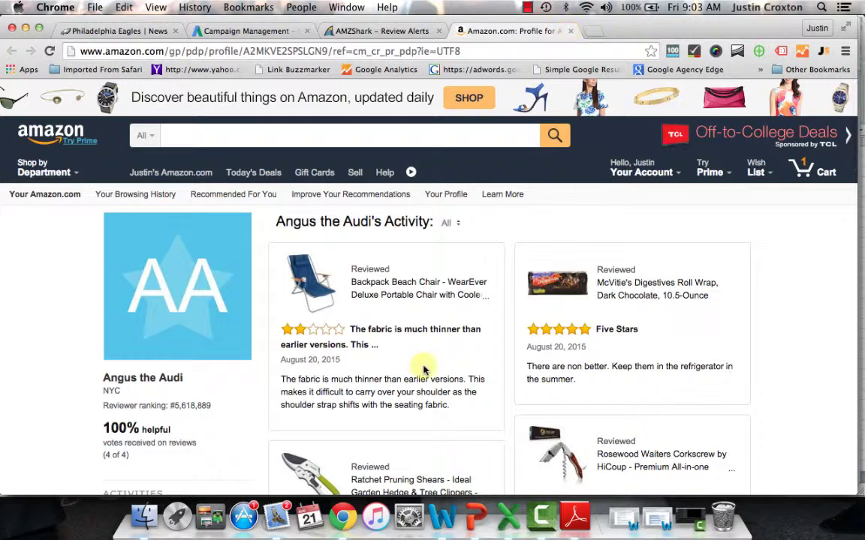
Step: Close the Amazon tab, collapse the corkscrew review texts, and return to the top of Review Alerts
left_click(572, 31)
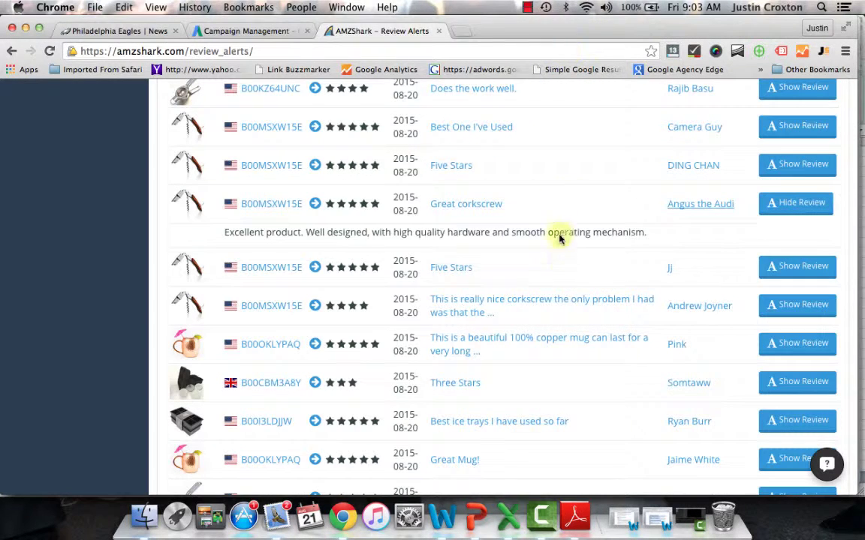
left_click(791, 265)
left_click(795, 267)
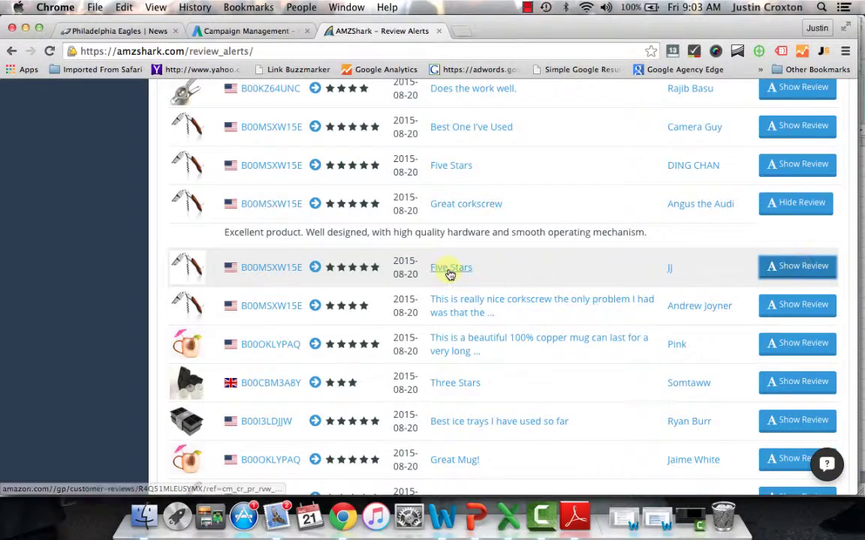
left_click(785, 200)
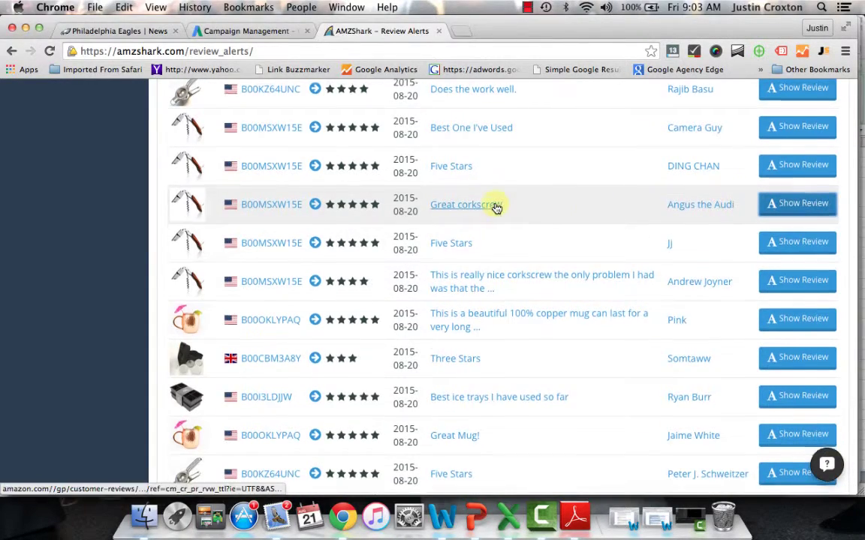
scroll(493, 206, "up", 10)
scroll(494, 205, "up", 1)
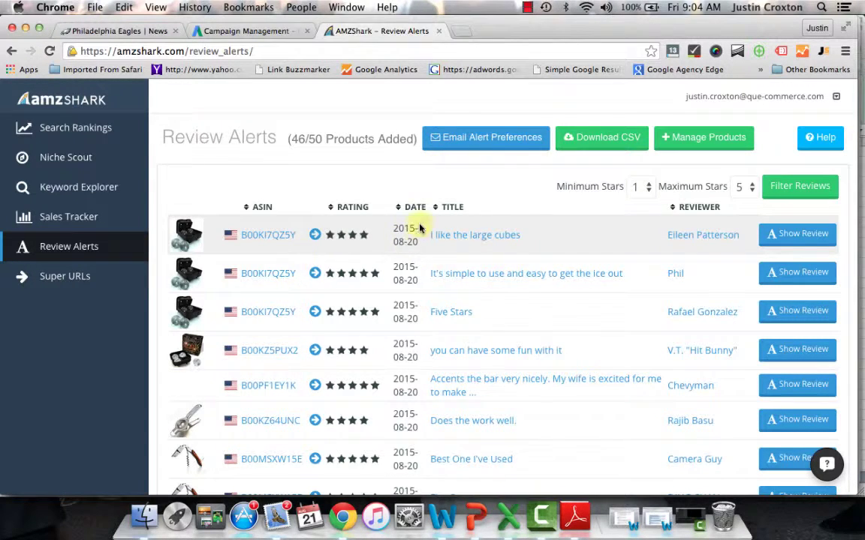
scroll(409, 255, "down", 1)
Step: Open the Create New Super URL form from the Super URLs page and look over its fields
left_click(78, 266)
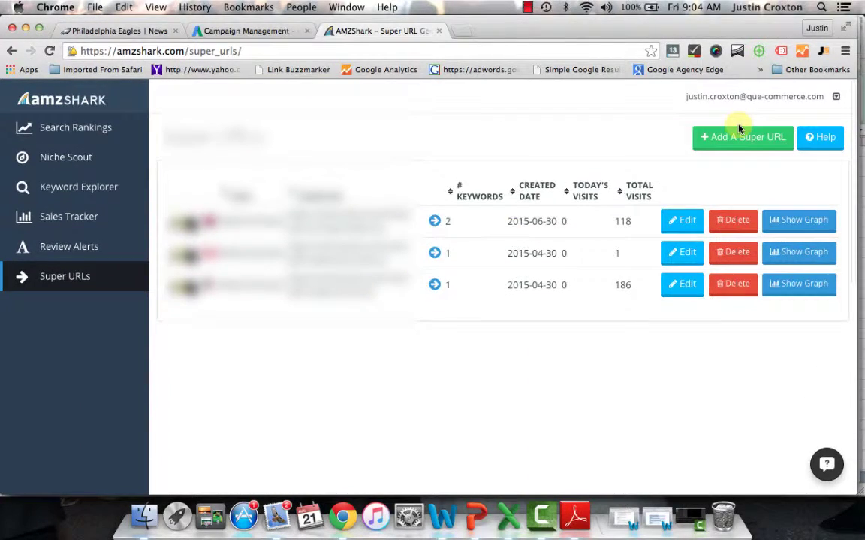
left_click(744, 137)
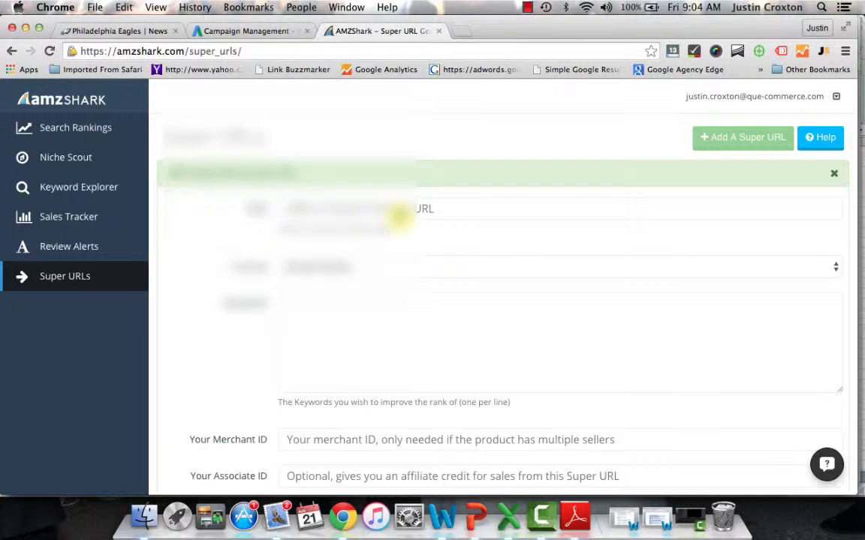
scroll(493, 241, "down", 2)
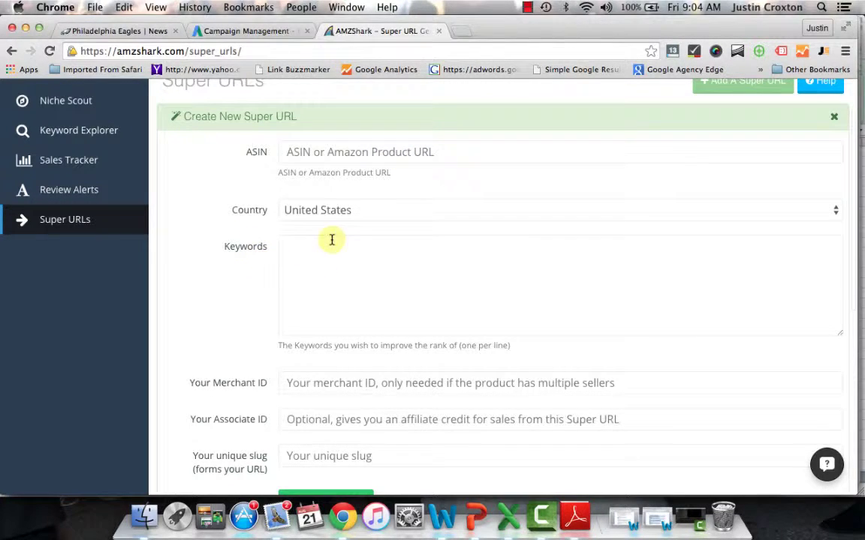
scroll(377, 258, "down", 1)
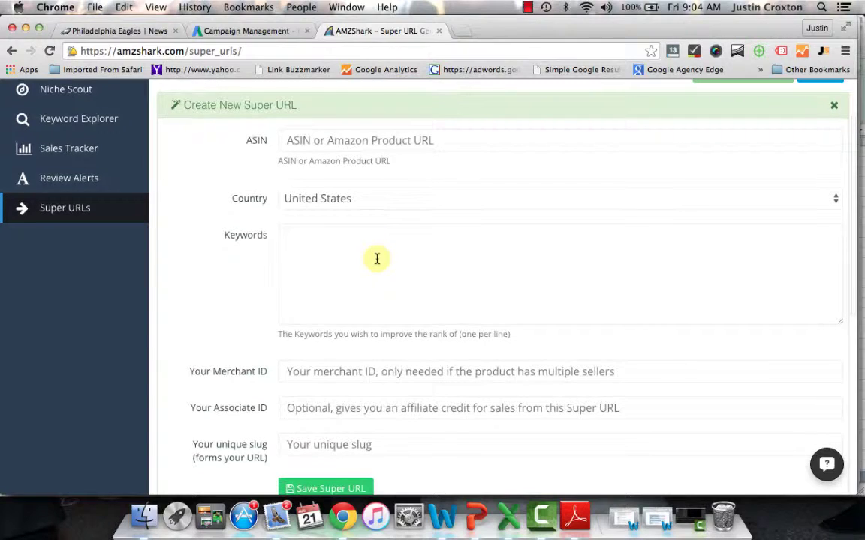
scroll(245, 303, "down", 4)
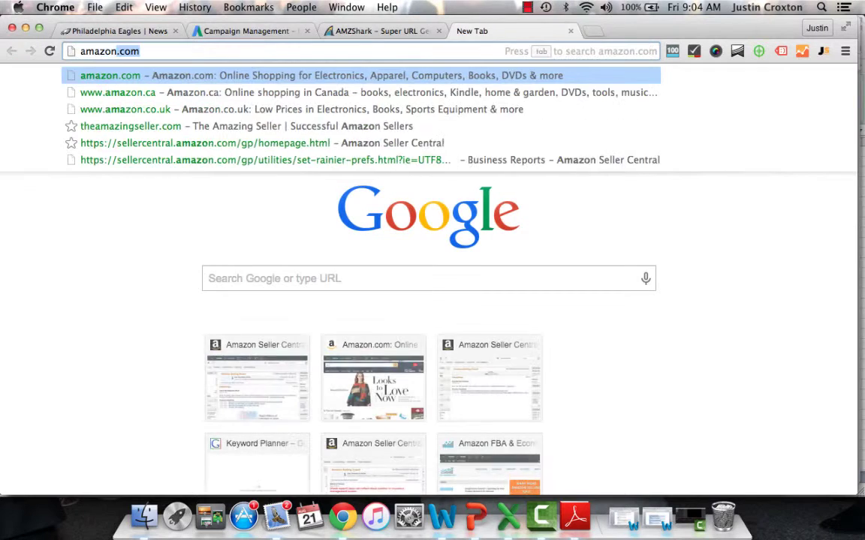
Step: Load amazon.com, search for 'selfie stick', and browse the results led by the Mpow iSnap X
key("Return")
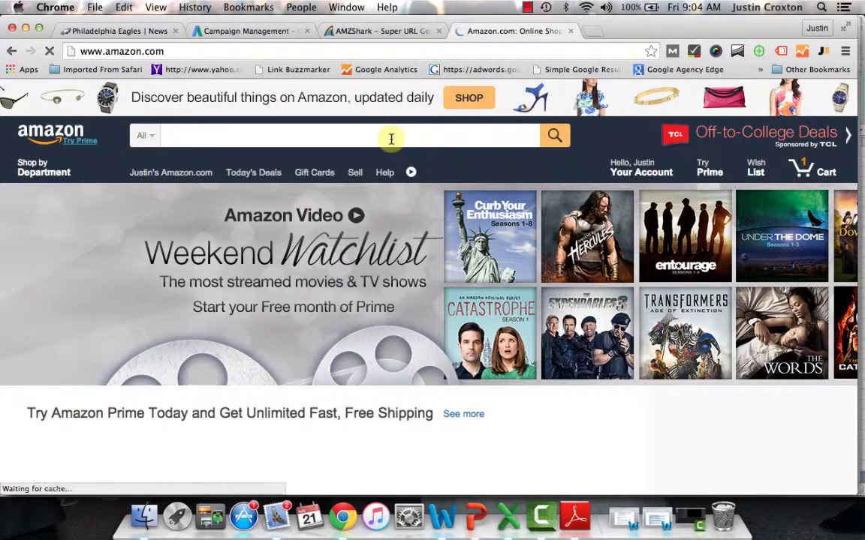
left_click(390, 138)
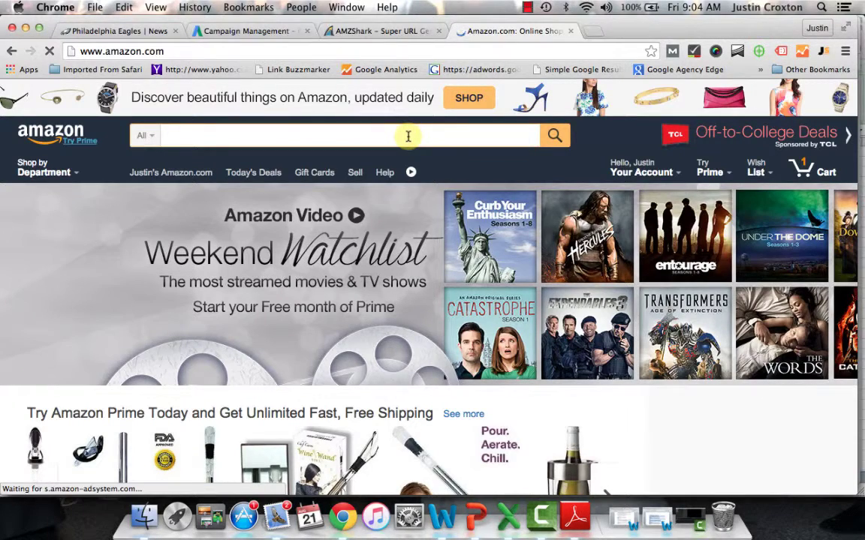
type("selp")
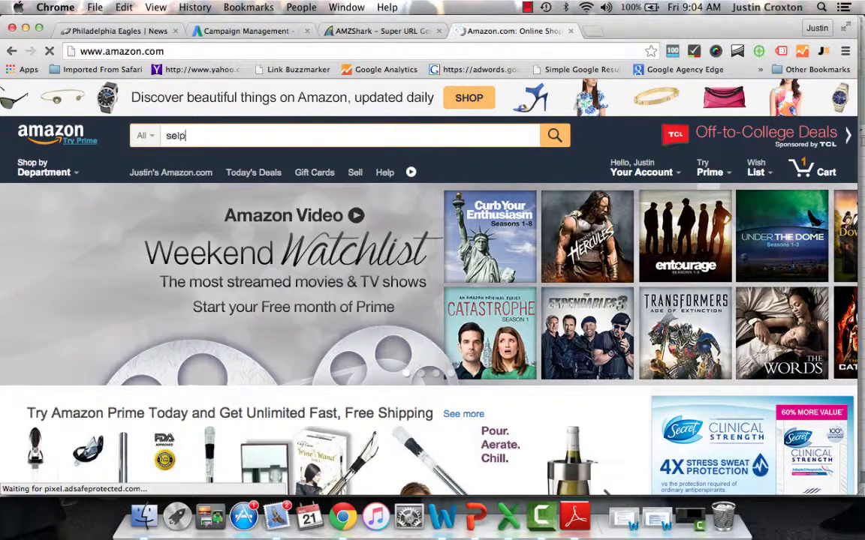
key("BackSpace")
type("fie stick")
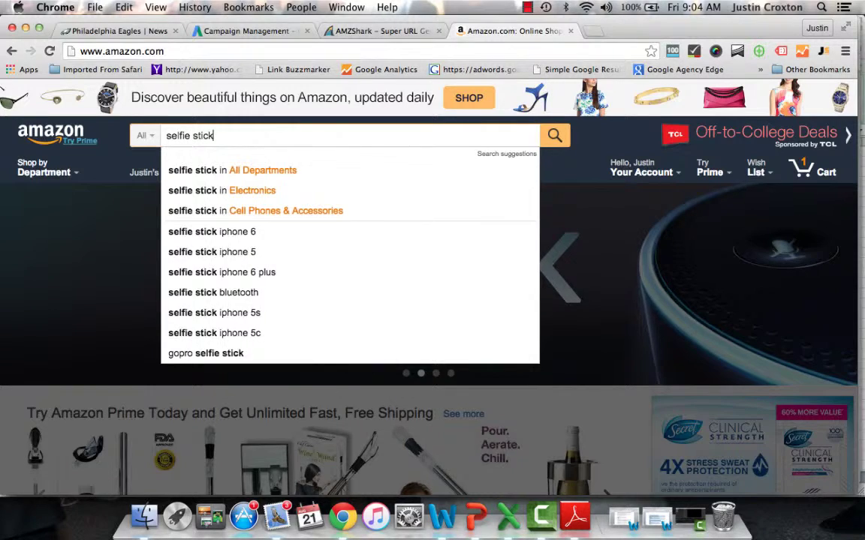
key("Return")
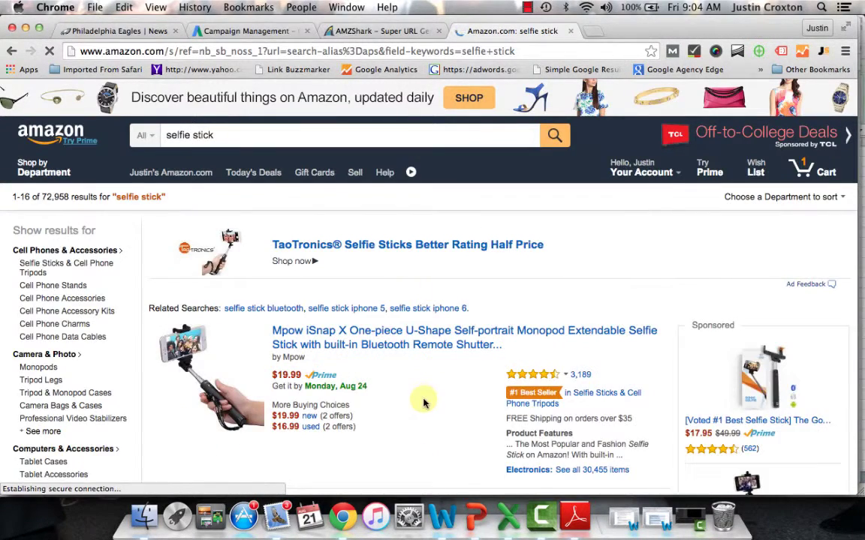
scroll(421, 402, "down", 3)
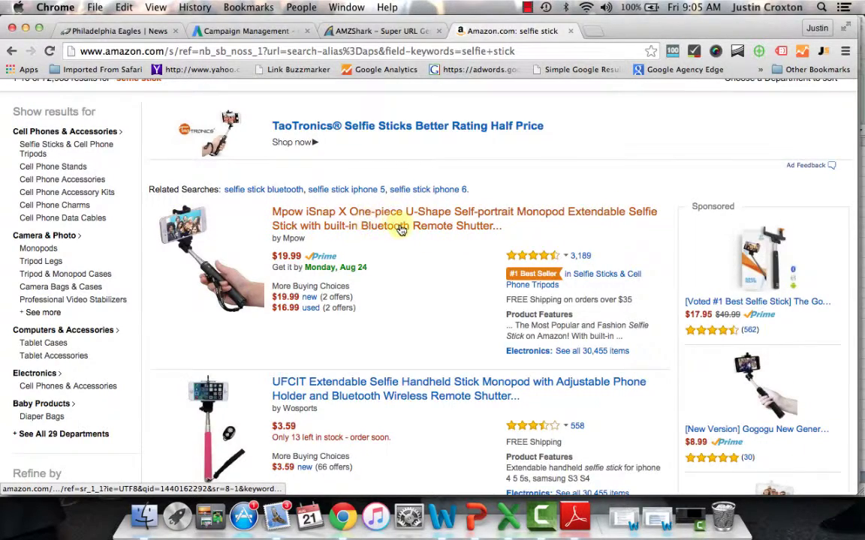
scroll(397, 240, "up", 3)
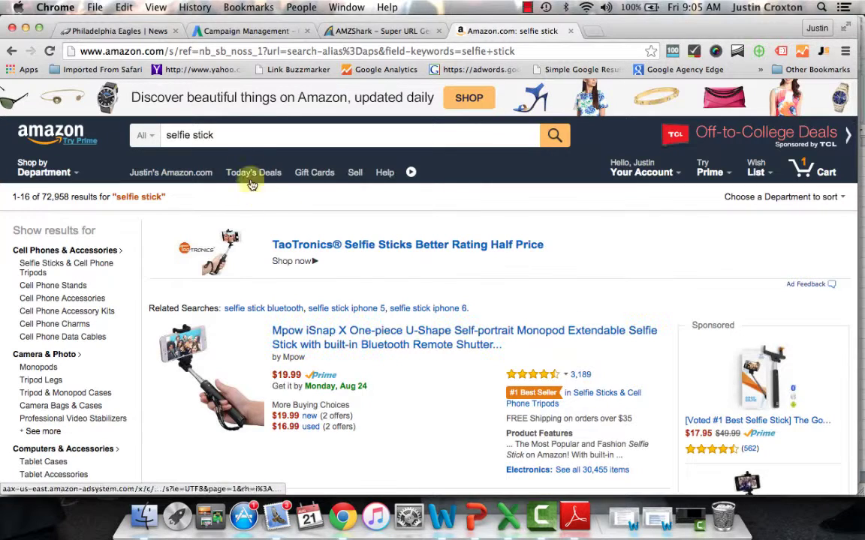
Step: Open the Mpow iSnap X product page and point out ASIN B00UV3MCK2 and the search parameters in the URL
left_click(379, 331)
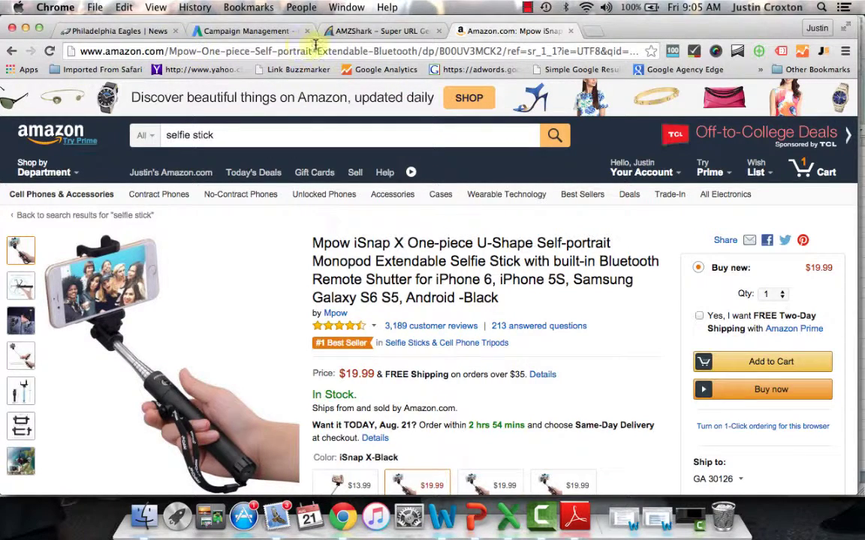
left_click_drag(440, 51, 520, 51)
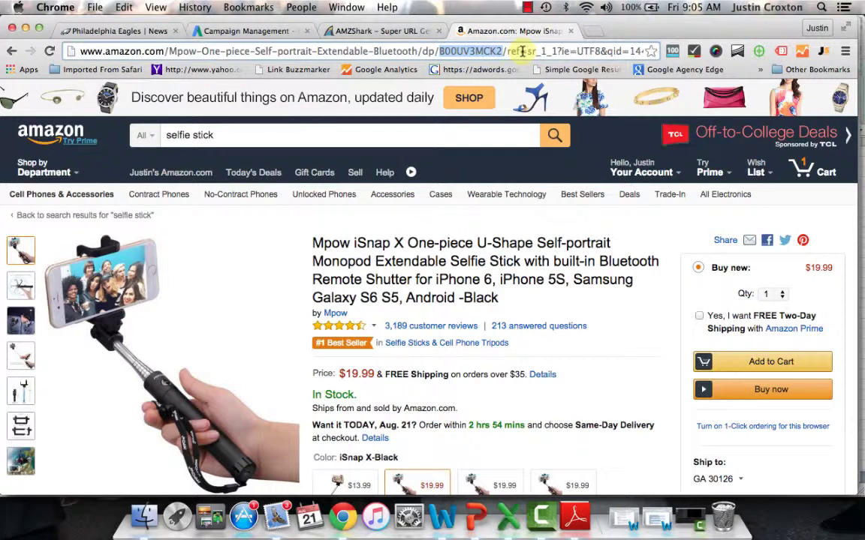
left_click(500, 51)
left_click_drag(576, 51, 680, 54)
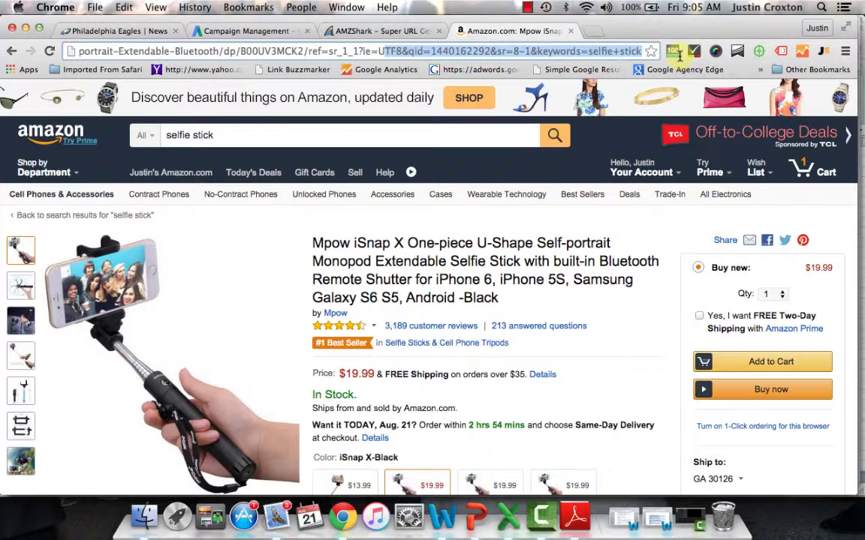
left_click(600, 51)
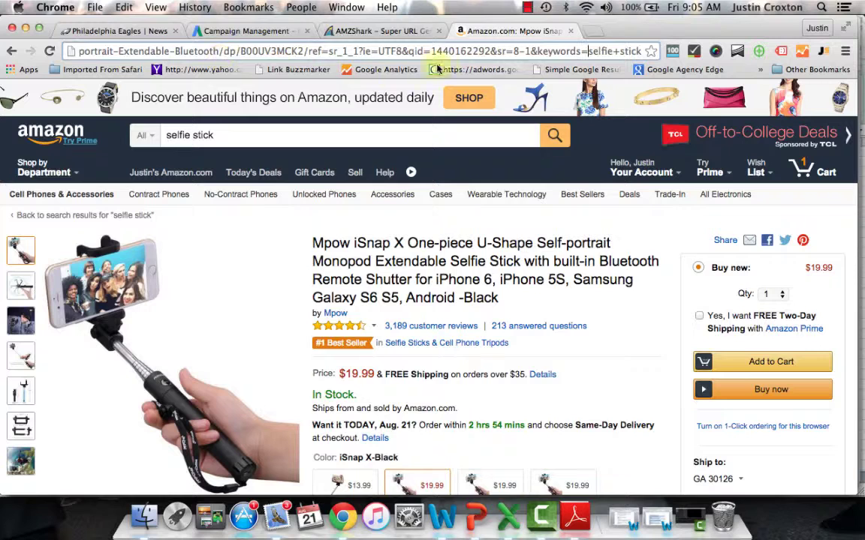
Step: Change the URL keywords from selfie+stick to best+selfie+stick and reload the page
left_click(574, 51)
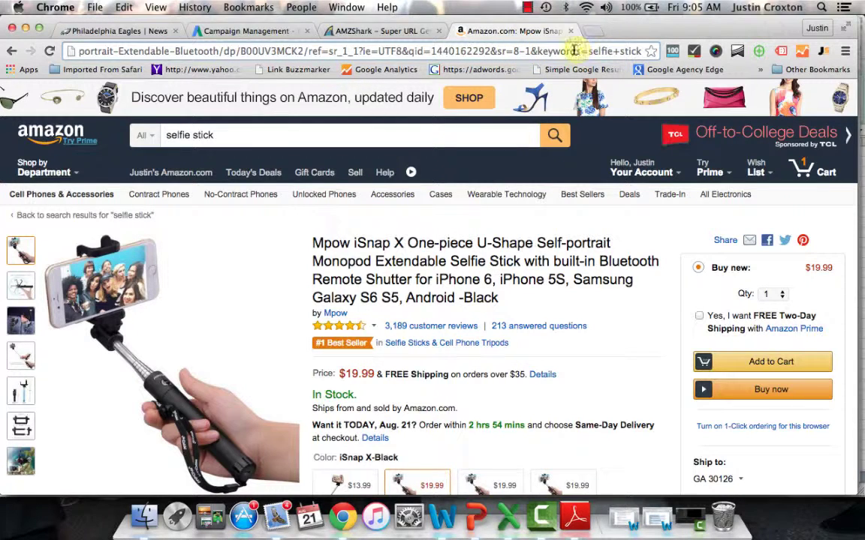
left_click(629, 51)
left_click(588, 51)
type("best+")
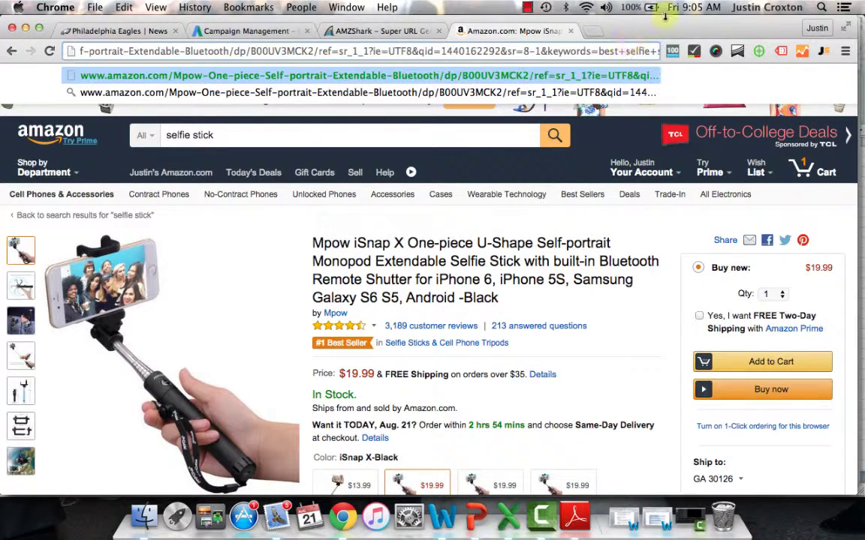
left_click(542, 75)
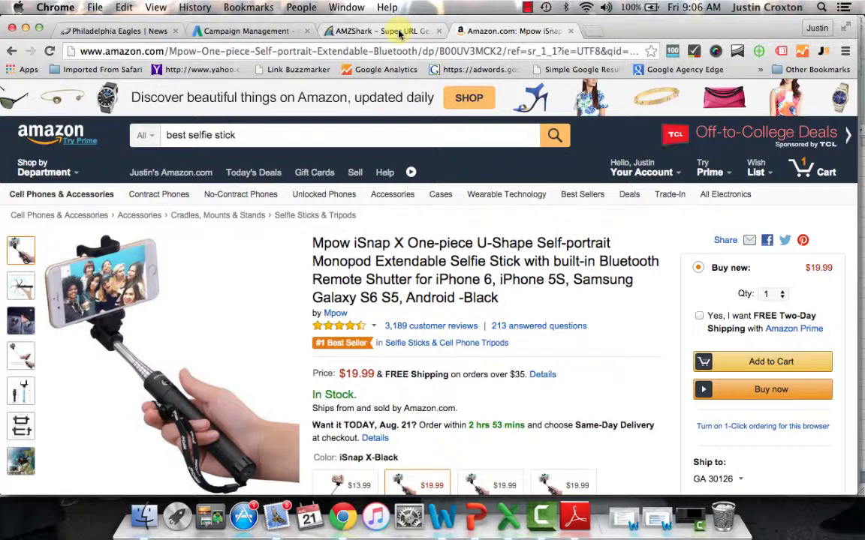
Step: Return to the AMZShark tab and scroll back up the empty Create New Super URL form
left_click(401, 34)
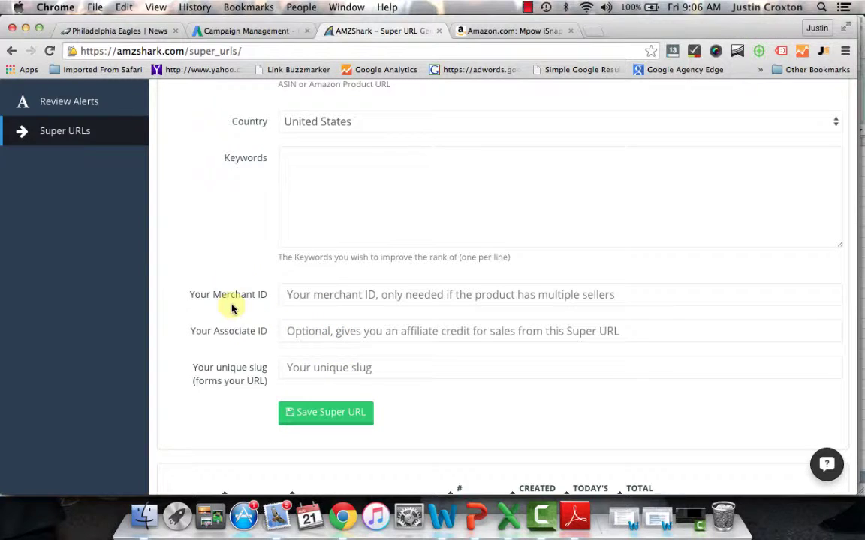
scroll(231, 239, "up", 3)
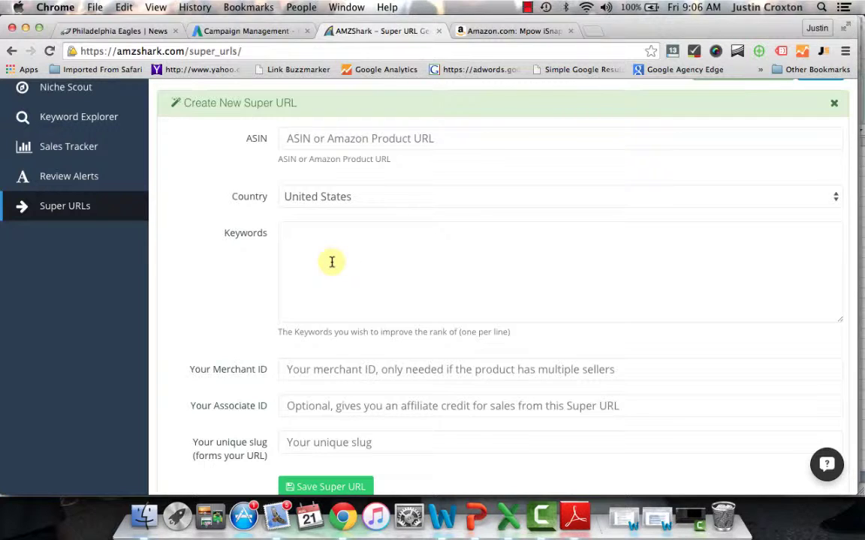
scroll(172, 244, "up", 3)
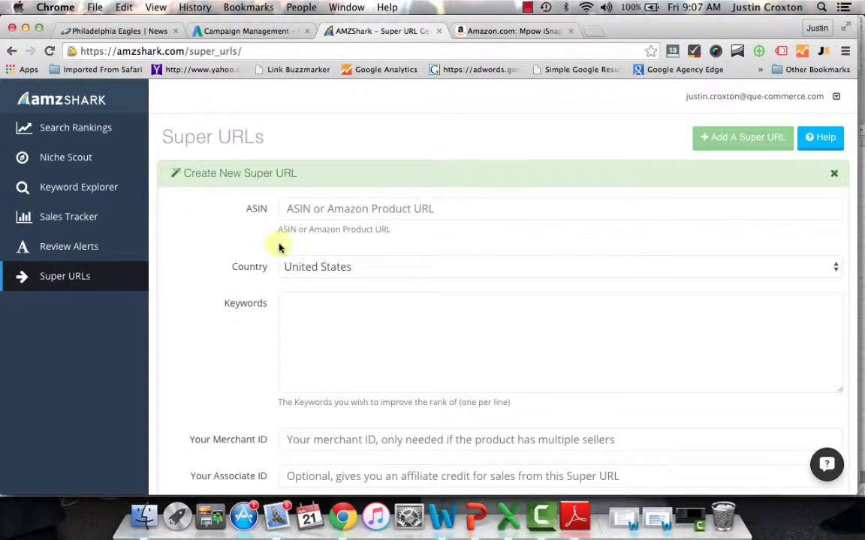
left_click(398, 269)
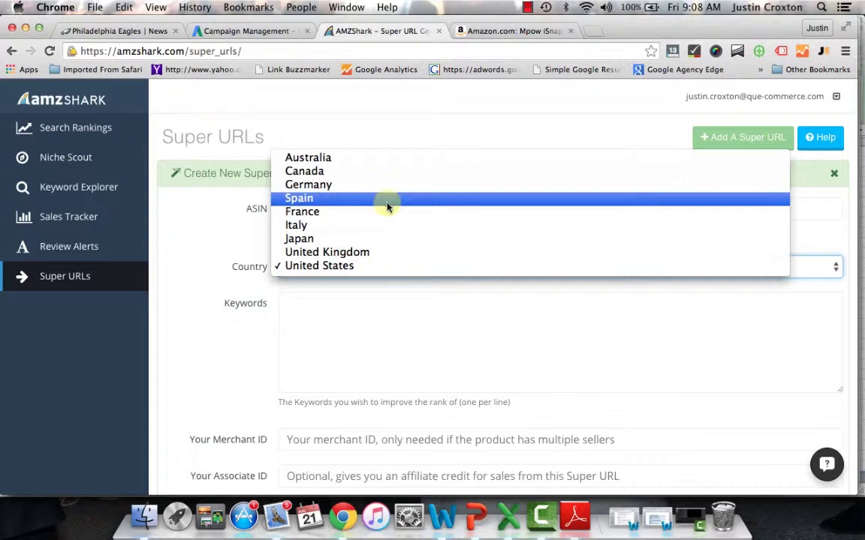
left_click(202, 244)
left_click(485, 246)
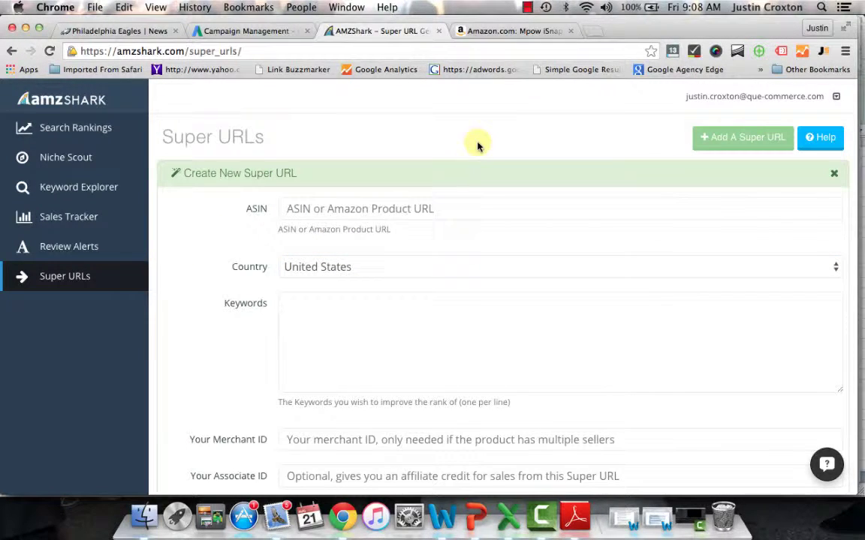